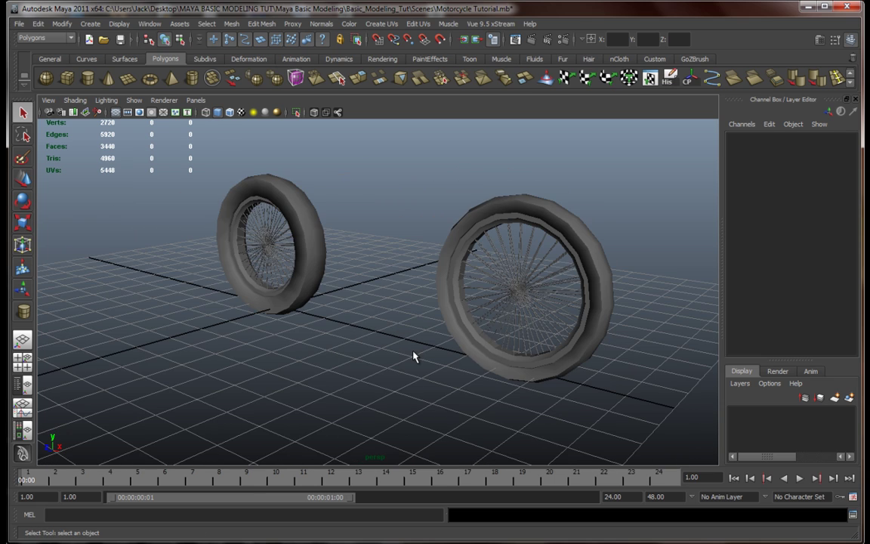
Examine the two wheels and the spacing between them from several angles
left_click_drag(404, 361, 481, 366, "alt")
middle_click_drag(481, 367, 456, 368, "alt")
left_click_drag(462, 369, 437, 370, "alt")
middle_click_drag(436, 370, 468, 373, "alt")
left_click_drag(468, 373, 462, 308, "alt")
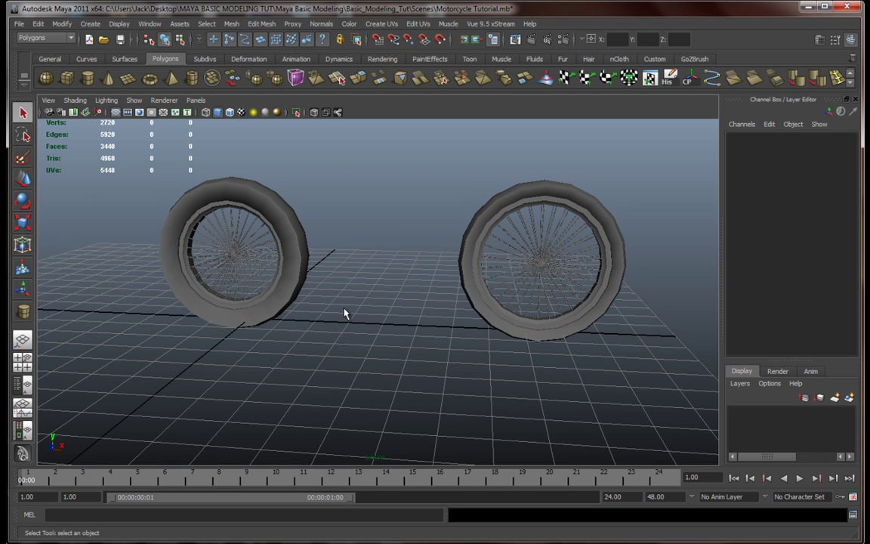
left_click_drag(409, 353, 499, 383, "alt")
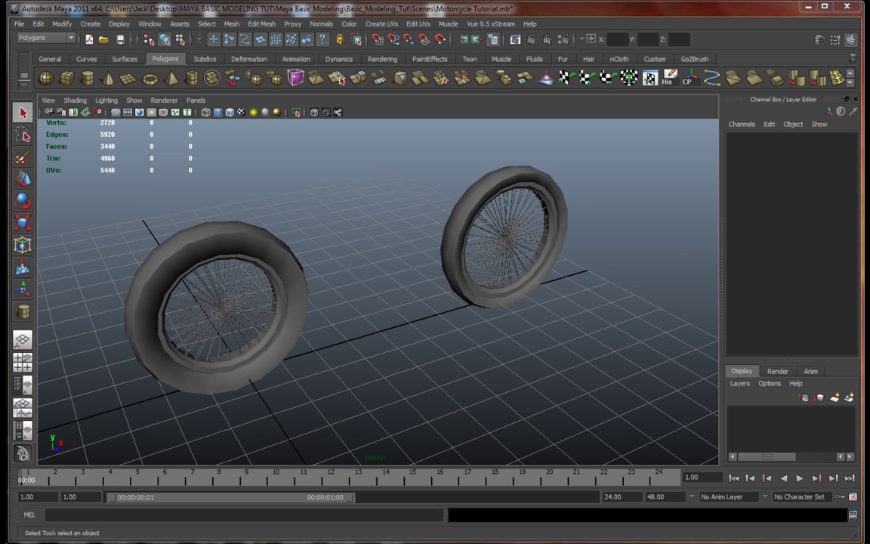
left_click_drag(354, 337, 453, 294, "alt")
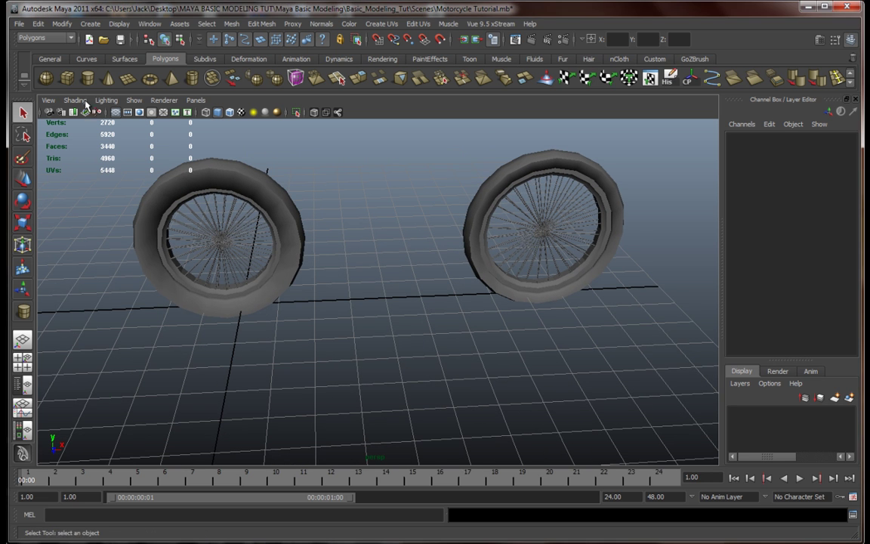
Create a polygon cylinder between the wheels, radius about 0.21 and height about 5.1, with 14 axis subdivisions
left_click(87, 79)
left_click_drag(408, 364, 414, 155)
left_click_drag(443, 297, 528, 336, "alt")
left_click(757, 272)
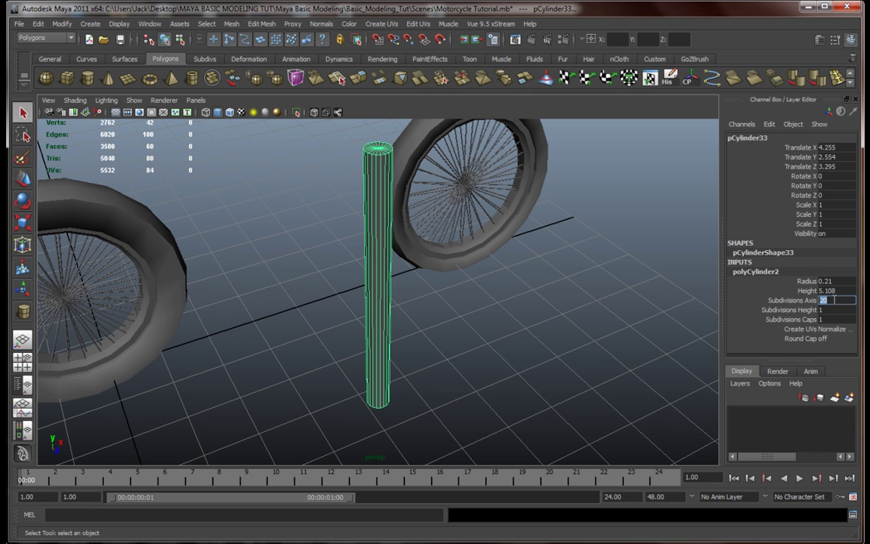
left_click(834, 300)
type("14")
key("Return")
Thin the cylinder by scaling it to about 0.521 in X and 0.537 in Z
left_click_drag(370, 302, 393, 266, "alt")
key("r")
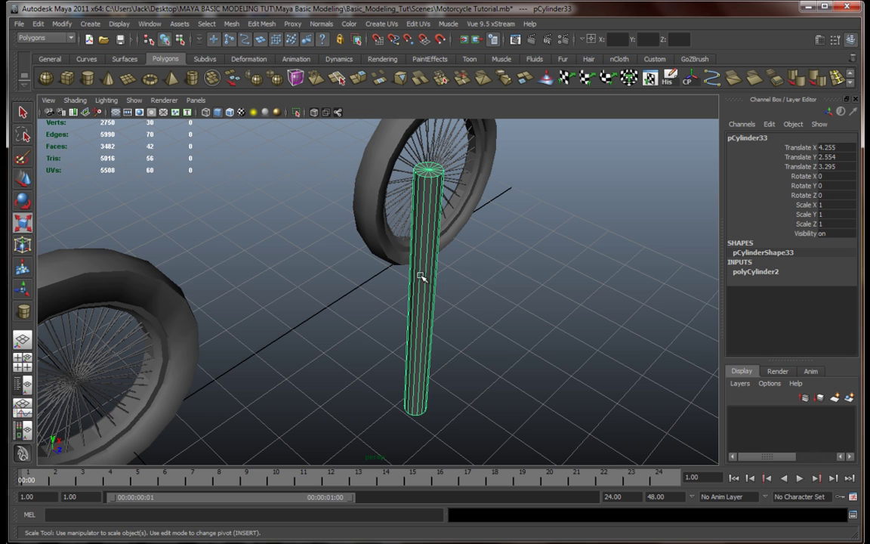
scroll(450, 313, "up", 3)
middle_click_drag(455, 329, 430, 383, "alt")
left_click_drag(446, 400, 430, 414)
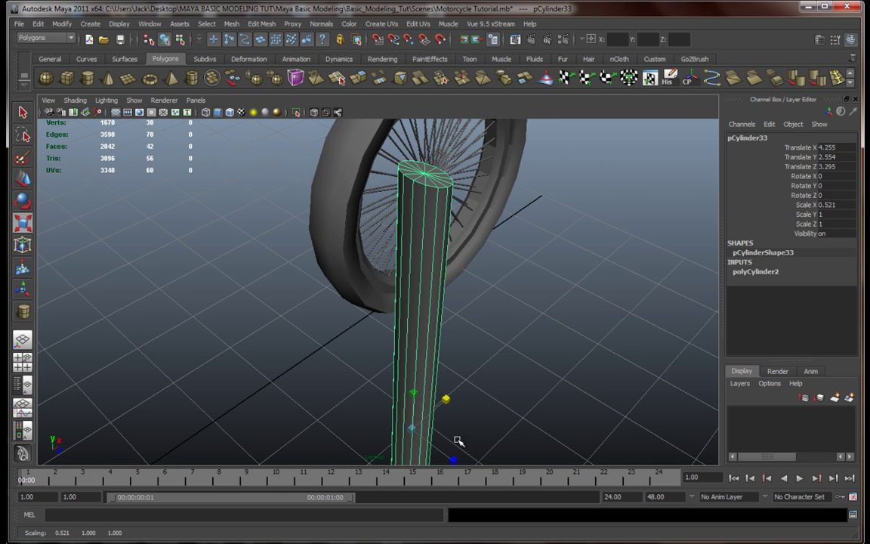
left_click_drag(453, 459, 433, 446)
In the front view, move the cylinder over the right-hand wheel to about X 8.237, Y 4.079
left_click_drag(465, 363, 430, 311, "alt")
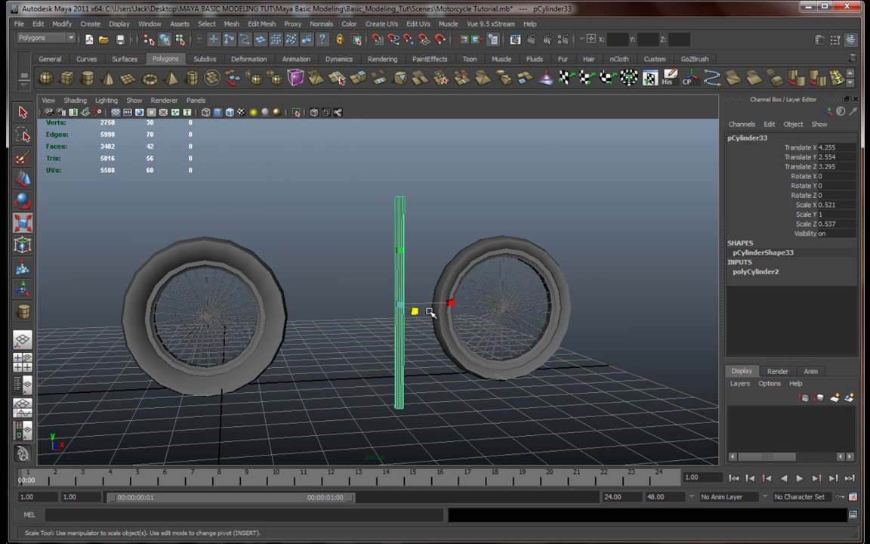
key("e")
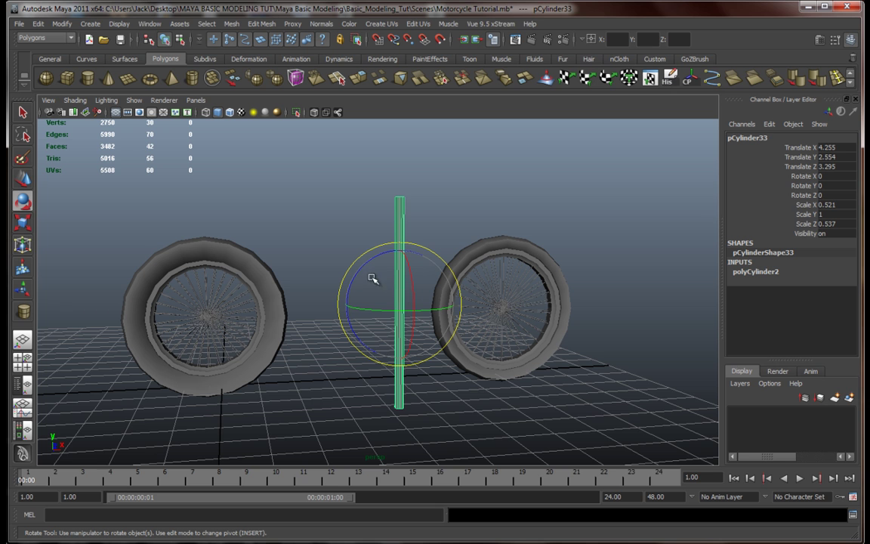
key("w")
key("space")
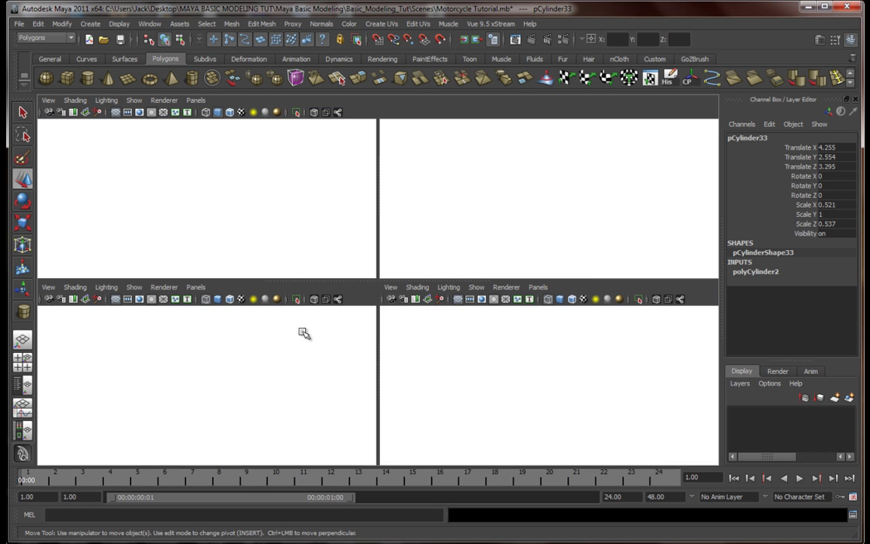
key("space")
middle_click_drag(342, 364, 274, 342, "alt")
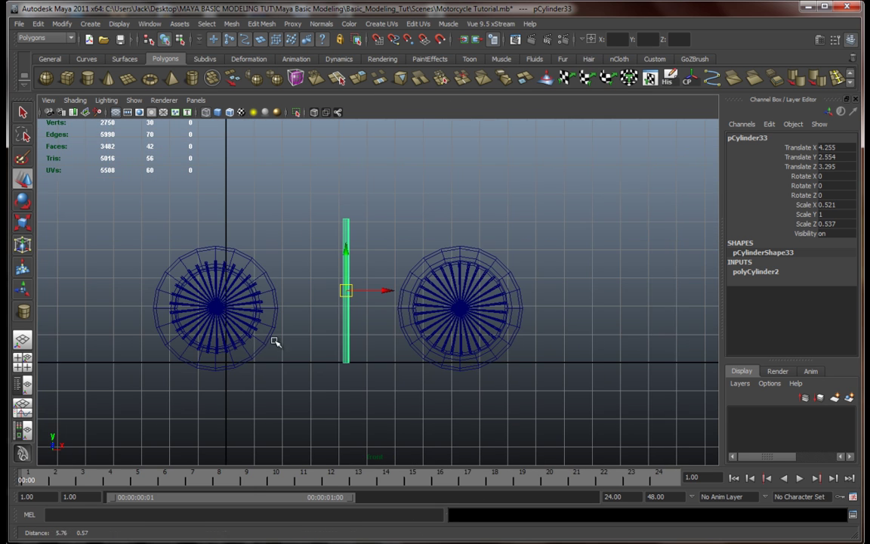
left_click_drag(345, 292, 458, 246)
Tilt the cylinder to about 28.5 degrees in Z and shift it to about X 7.135, with its lower end at the wheel hub
key("e")
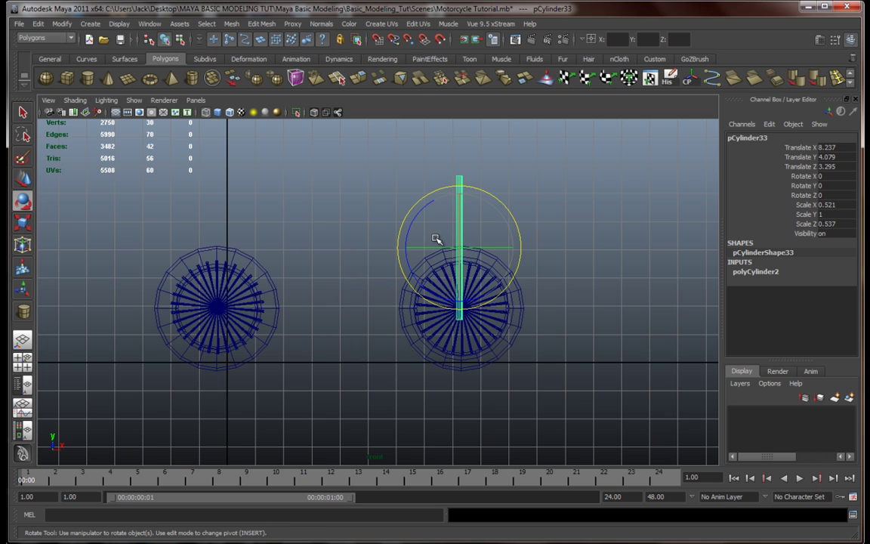
left_click_drag(412, 231, 389, 257)
key("w")
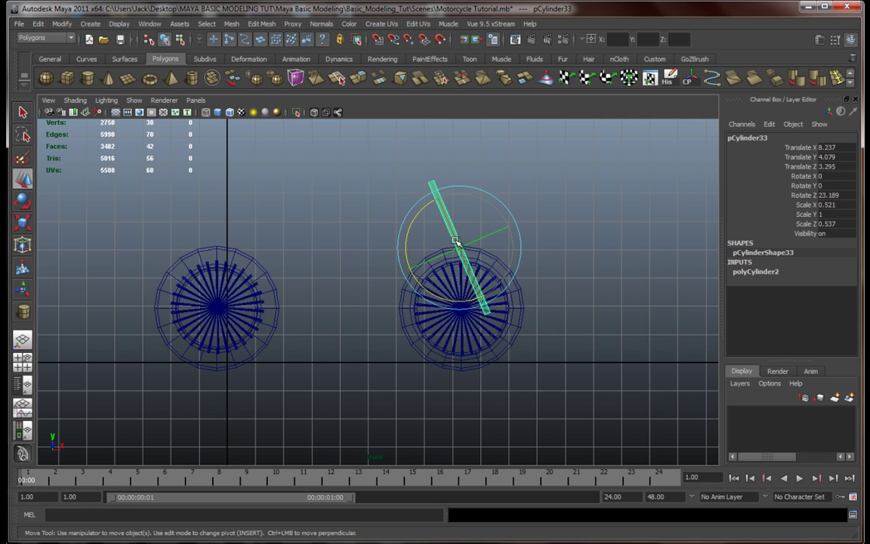
left_click_drag(497, 248, 474, 248)
key("e")
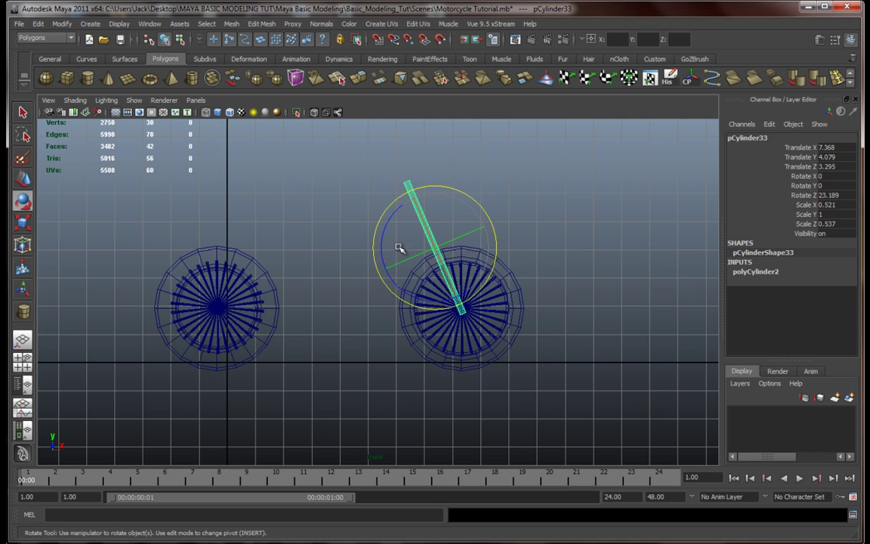
left_click_drag(385, 241, 385, 247)
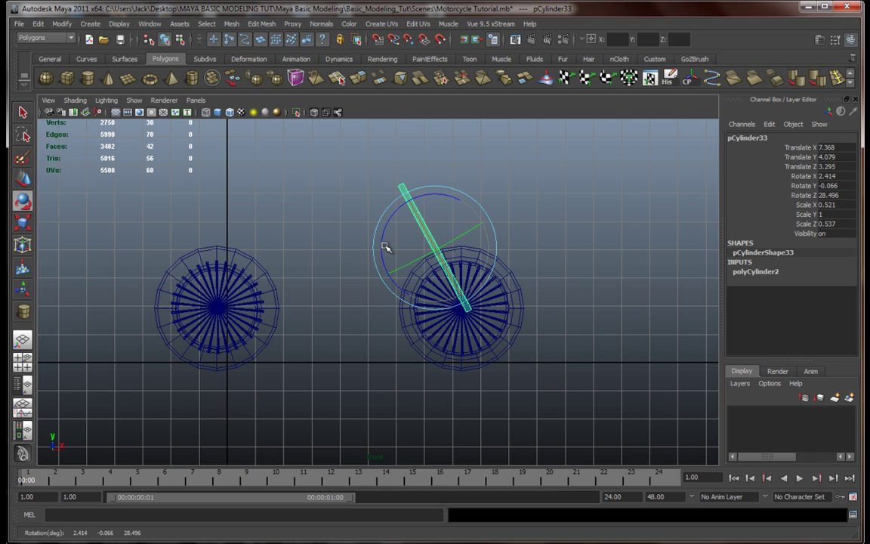
key("w")
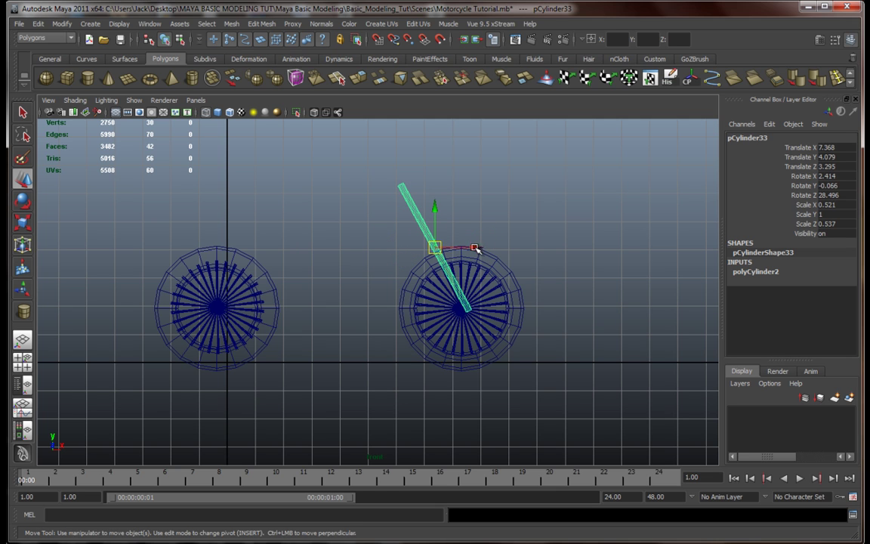
left_click_drag(475, 248, 470, 249)
Move the whole left-hand wheel farther from the tilted cylinder, to about Translate X 5.078
left_click_drag(168, 257, 287, 381)
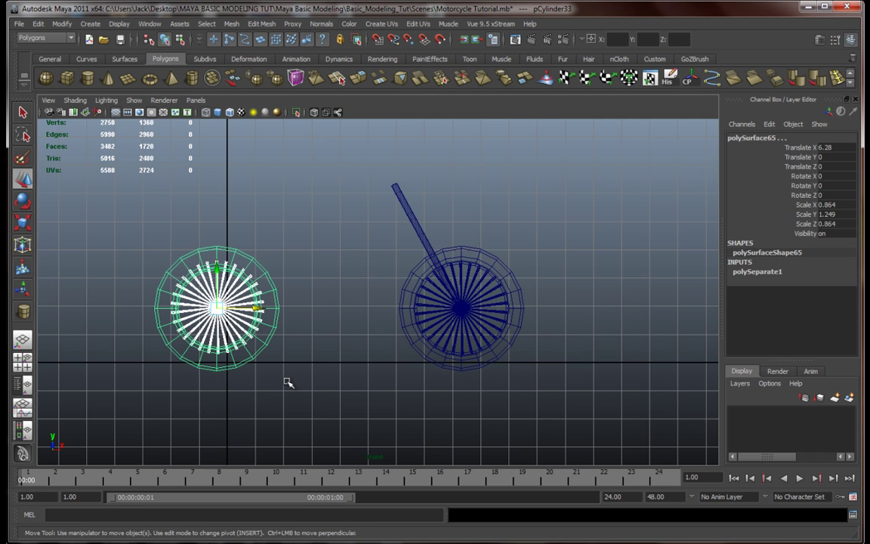
left_click_drag(259, 308, 231, 309)
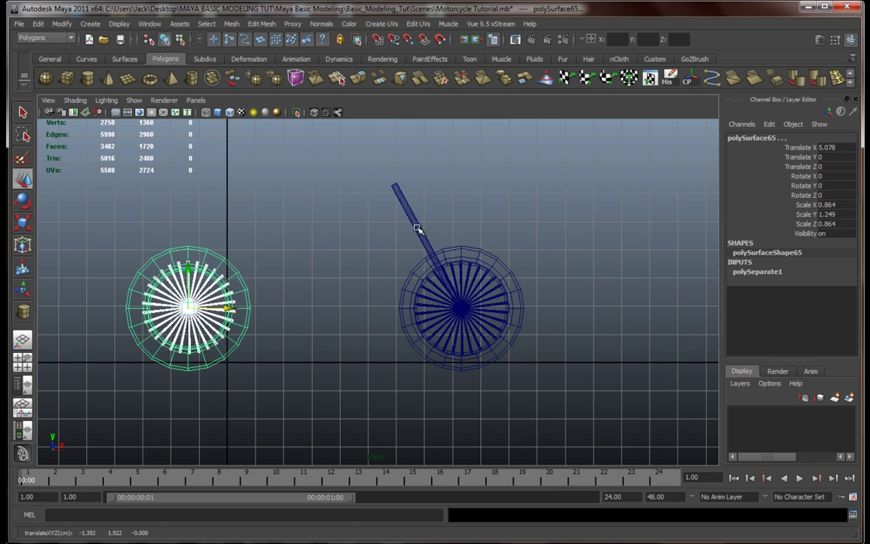
Lengthen the tilted cylinder slightly by scaling it to about 1.062 in Y
left_click(416, 228)
scroll(421, 284, "up", 2)
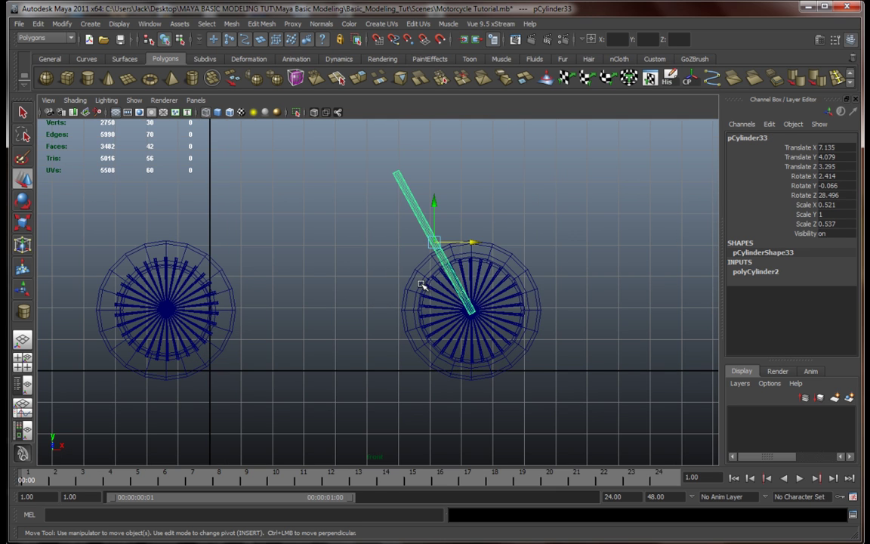
key("r")
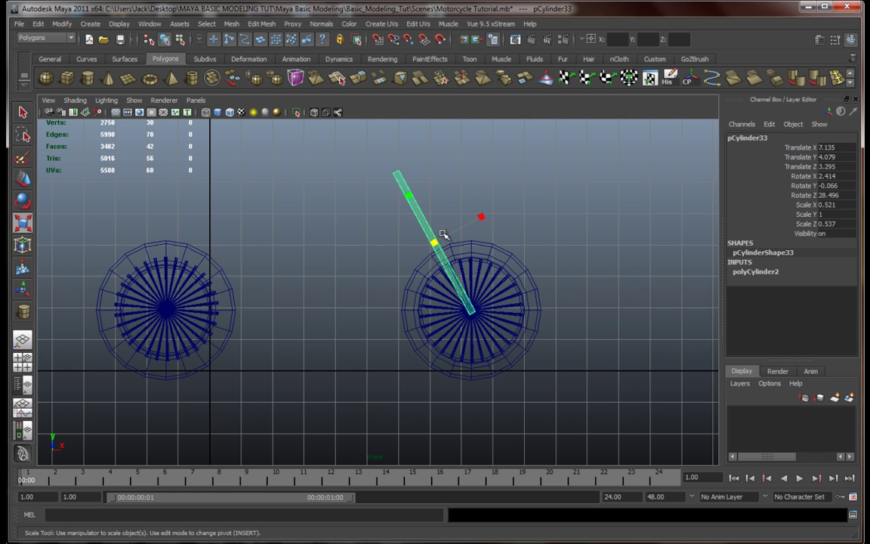
left_click_drag(404, 194, 406, 194)
In the perspective view, insert two edge loops around the cylinder near its upper end
key("space")
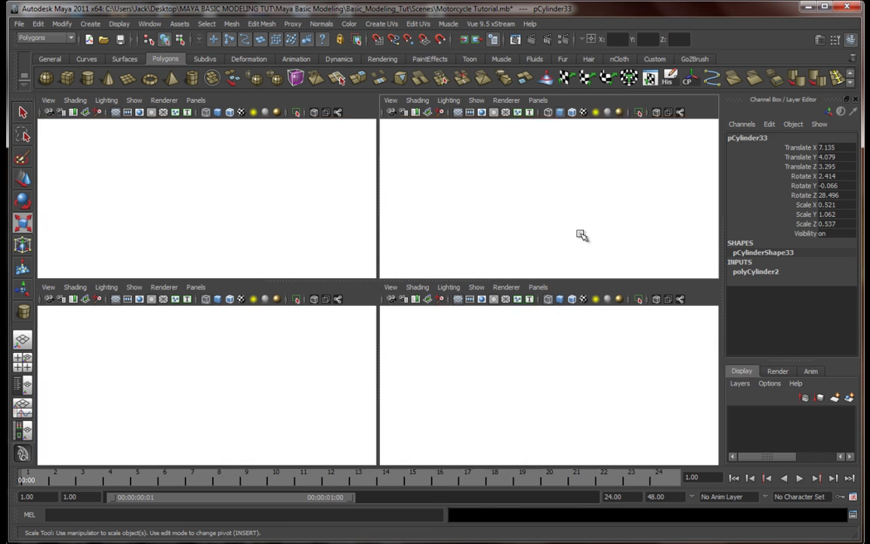
key("space")
middle_click_drag(541, 276, 527, 294, "alt")
left_click_drag(527, 293, 539, 291, "alt")
middle_click_drag(539, 292, 485, 331, "alt")
scroll(479, 270, "up", 3)
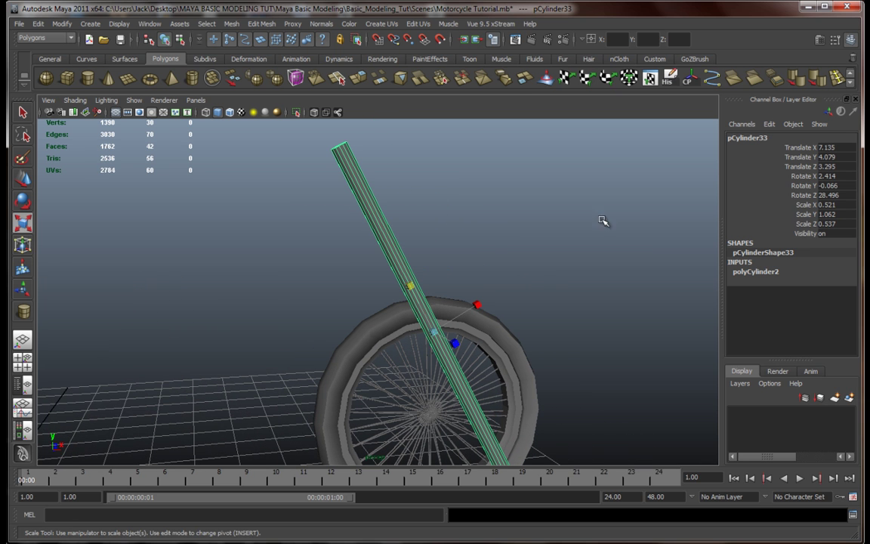
left_click(836, 78)
scroll(382, 242, "up", 3)
middle_click_drag(417, 241, 404, 278, "alt")
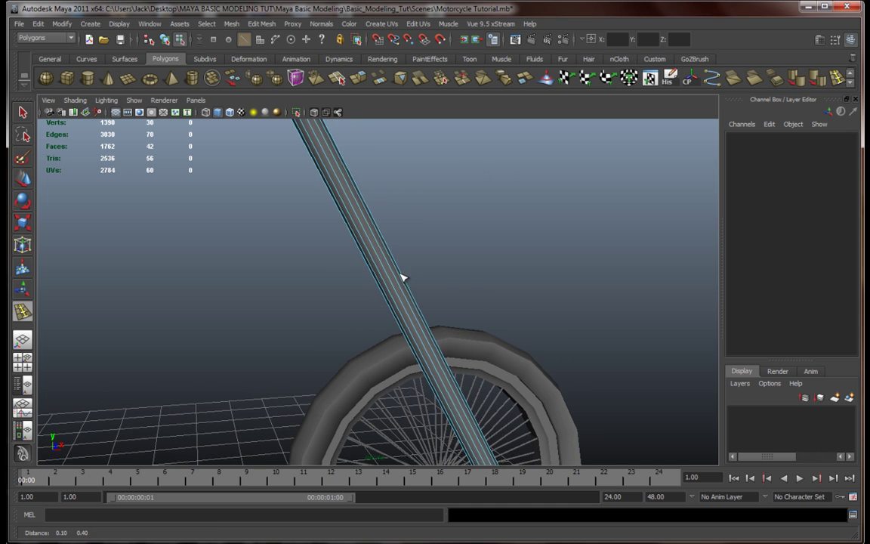
middle_click_drag(349, 231, 401, 299, "alt")
scroll(401, 299, "up", 1)
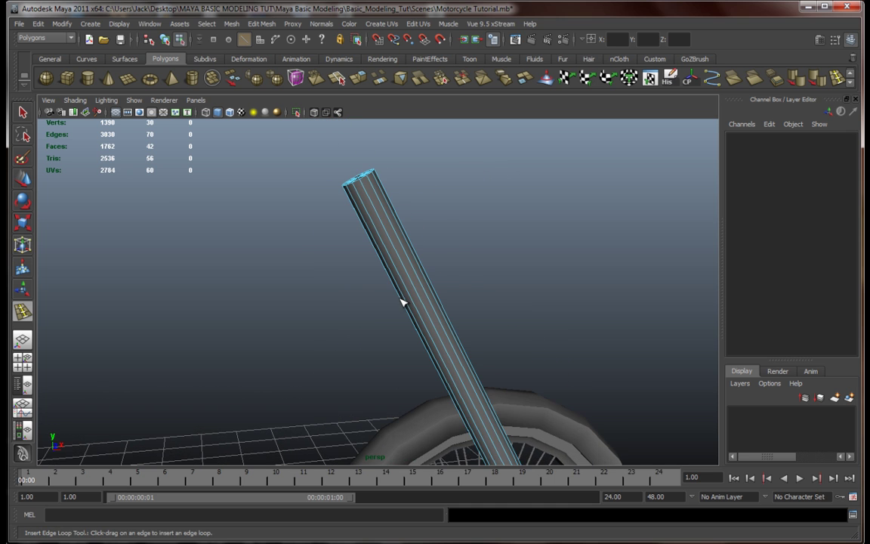
middle_click_drag(401, 262, 400, 277, "alt")
left_click_drag(366, 228, 378, 247)
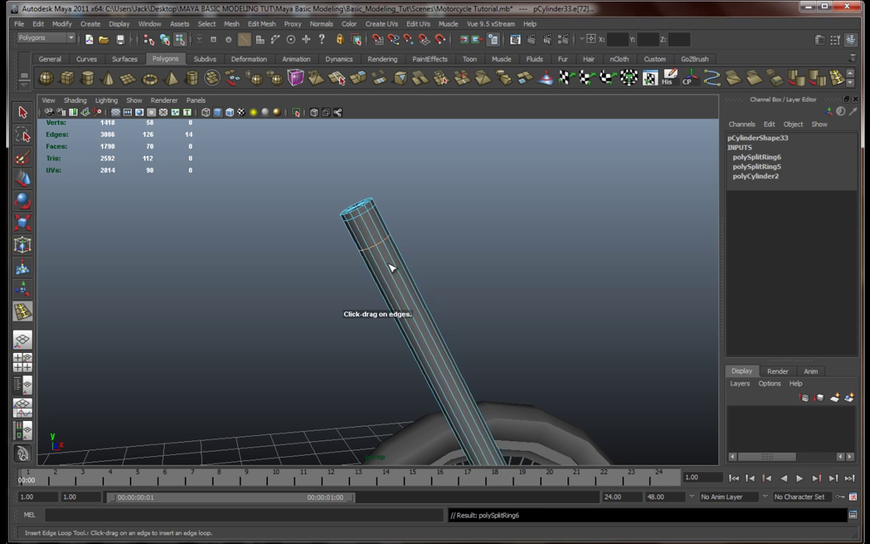
Insert a closely spaced pair of edge loops around the middle part of the cylinder
middle_click_drag(397, 275, 382, 218, "alt")
left_click_drag(406, 265, 400, 258, "alt")
middle_click_drag(400, 260, 431, 281, "alt")
scroll(431, 281, "down", 3)
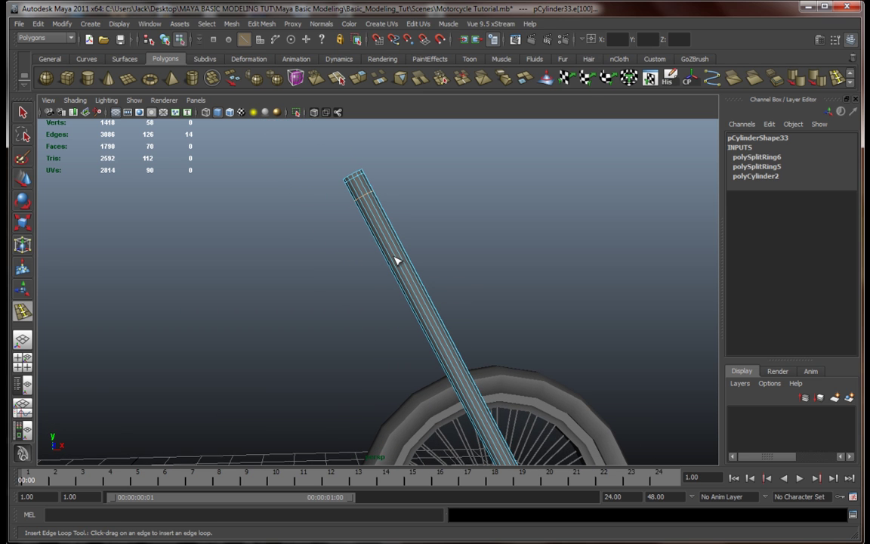
left_click_drag(406, 277, 419, 295)
Insert another closely spaced pair of edge loops lower on the cylinder, where it crosses the tire
middle_click_drag(482, 344, 422, 234, "alt")
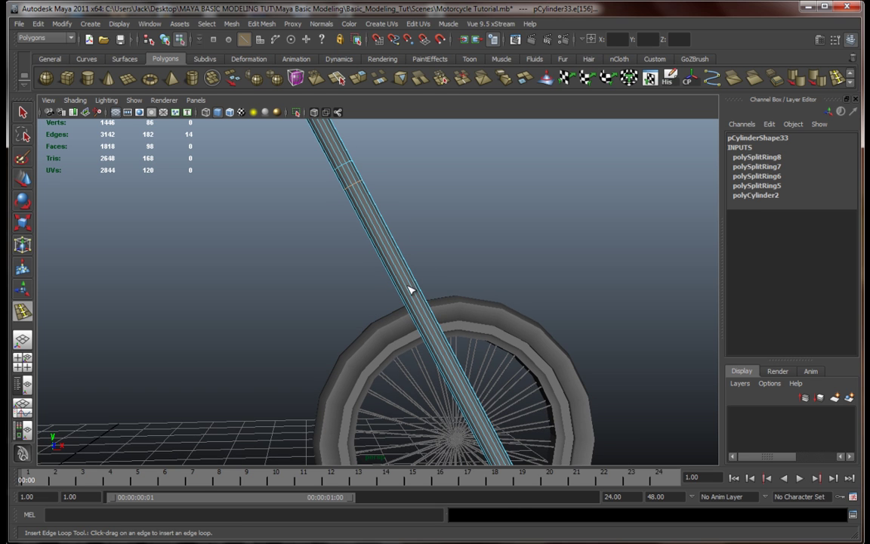
left_click_drag(408, 288, 417, 307)
middle_click_drag(462, 337, 511, 434, "alt")
middle_click_drag(368, 234, 402, 296, "alt")
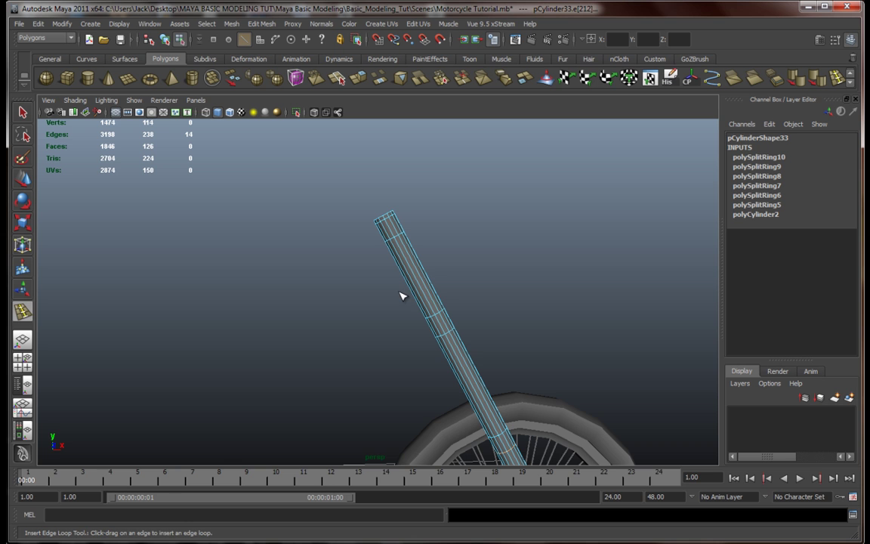
Select the full ring of faces between the lowest pair of edge loops on the cylinder
key("q")
mouse_move(423, 287)
left_mouse_down("alt")
mouse_move(410, 240)
mouse_move(433, 298)
left_mouse_up("alt")
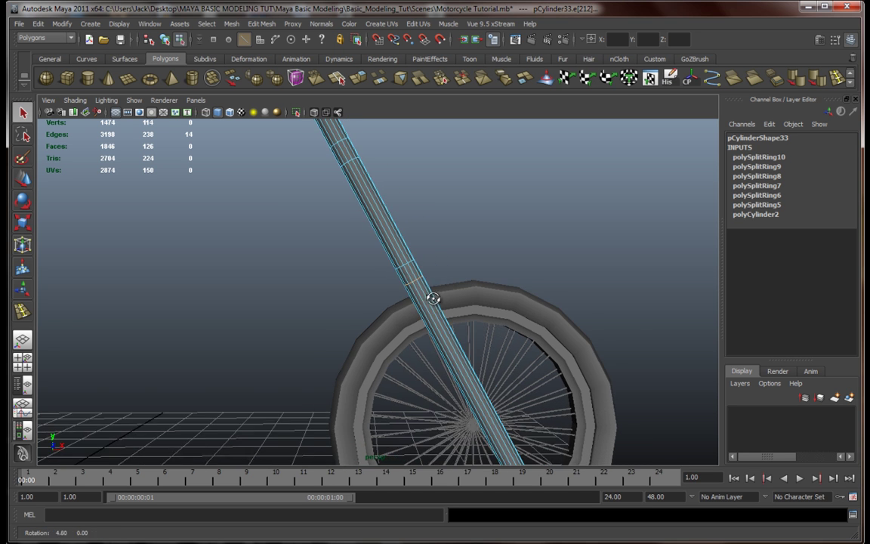
scroll(433, 298, "up", 5)
right_click_drag(383, 276, 383, 300)
key("4")
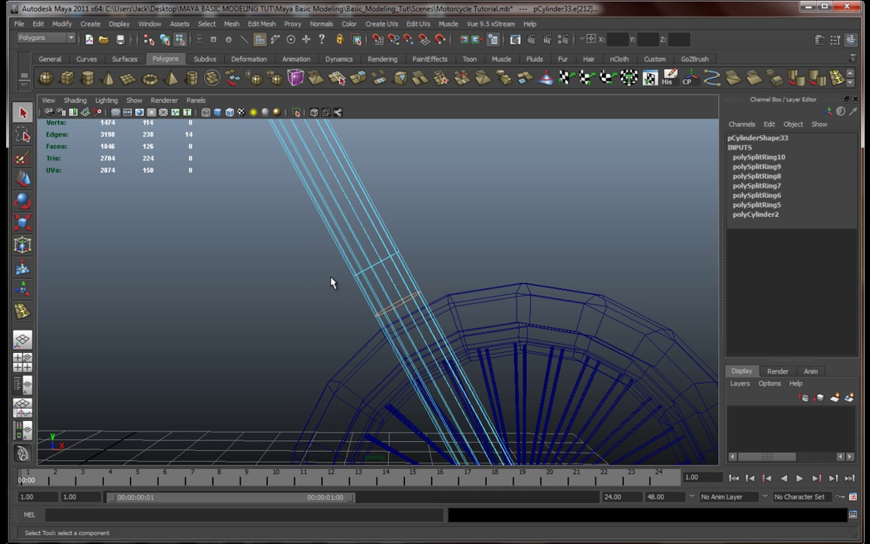
mouse_move(442, 288)
left_mouse_down()
mouse_move(442, 296)
mouse_move(565, 283)
mouse_move(472, 283)
left_mouse_up()
Add the full face rings between the middle and upper loop pairs to the selection
key("5")
mouse_move(417, 228)
left_mouse_down("alt")
mouse_move(466, 245)
mouse_move(476, 277)
mouse_move(464, 268)
left_mouse_up("alt")
key("4")
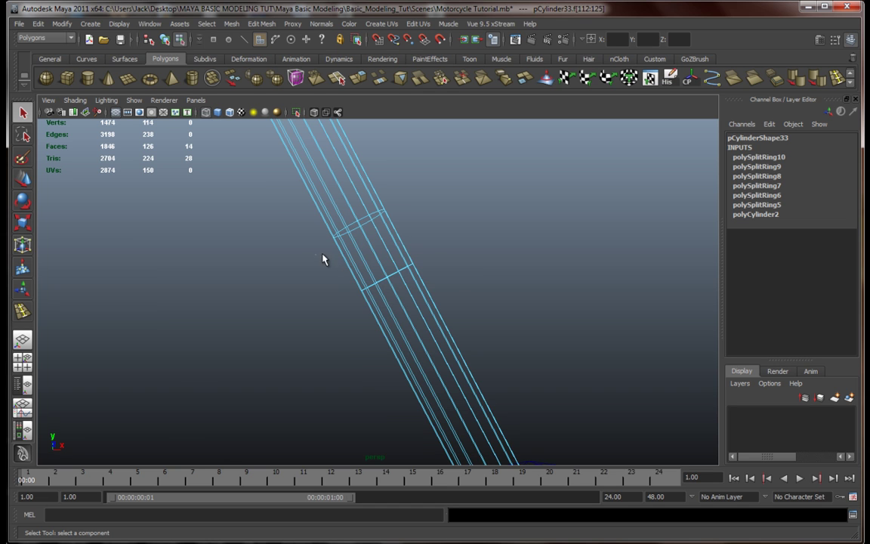
middle_click_drag(433, 248, 529, 389, "alt")
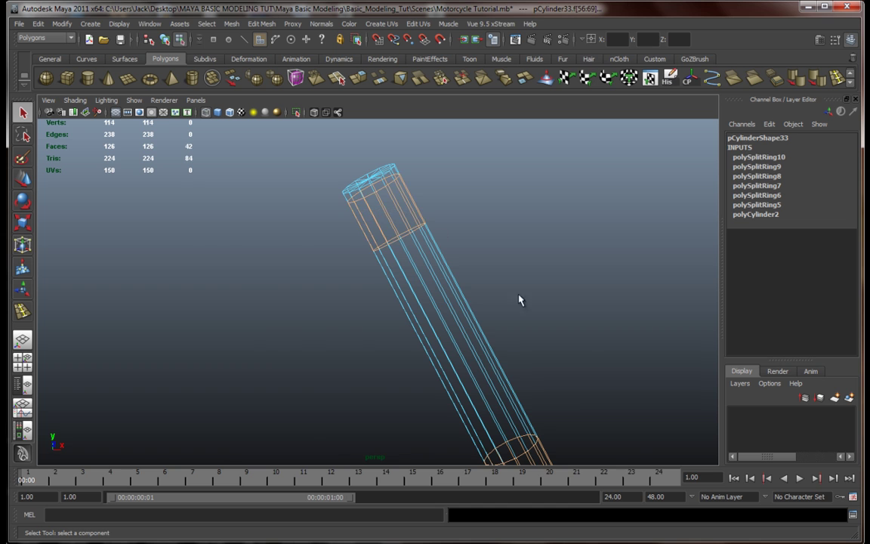
middle_click_drag(519, 300, 386, 239, "alt")
scroll(388, 239, "down", 5)
middle_click_drag(445, 238, 462, 185, "alt")
key("5")
Extrude the three selected face rings and scale them outward to form raised collars on the cylinder
middle_click_drag(452, 251, 503, 381, "alt")
left_click_drag(490, 308, 469, 254, "alt")
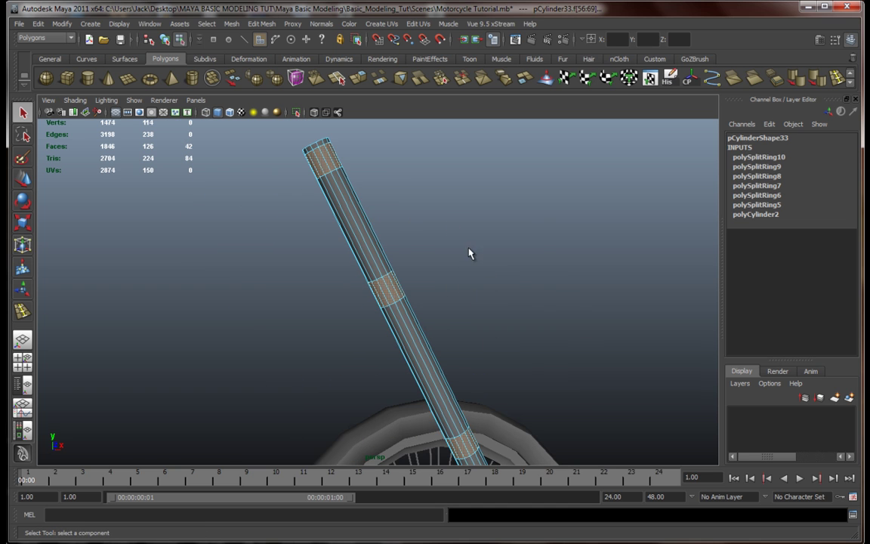
left_click(359, 79)
left_click_drag(480, 334, 453, 290, "alt")
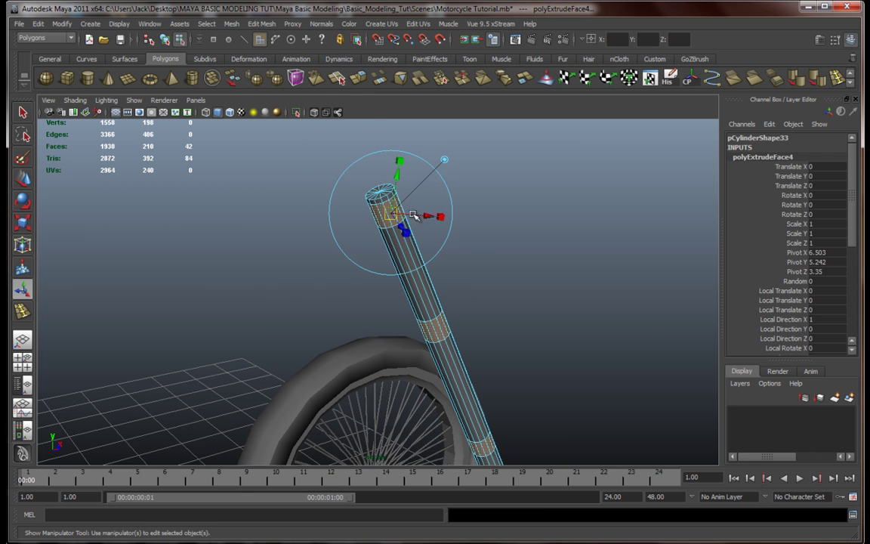
key("r")
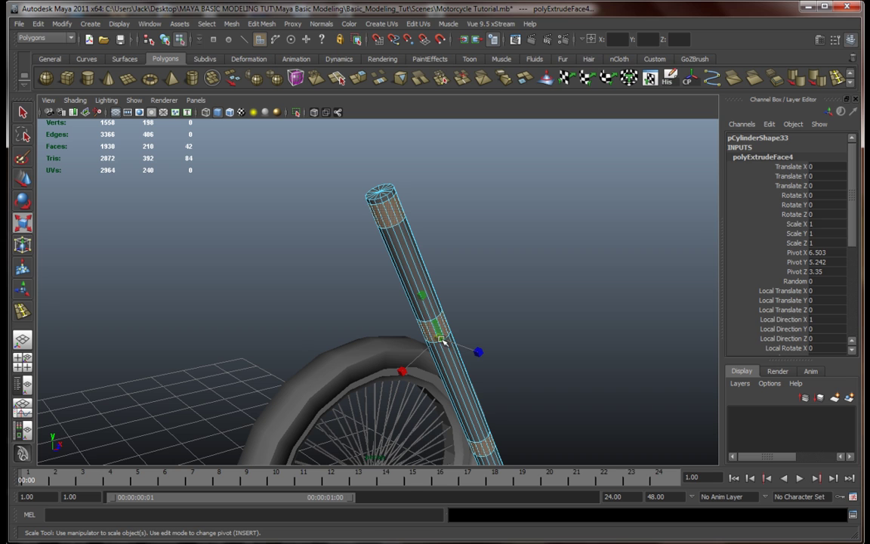
left_click_drag(442, 342, 500, 354)
key("ctrl+z")
left_click_drag(500, 355, 388, 367, "alt")
middle_click_drag(472, 365, 452, 354, "alt")
scroll(448, 302, "up", 4)
scroll(453, 348, "up", 4)
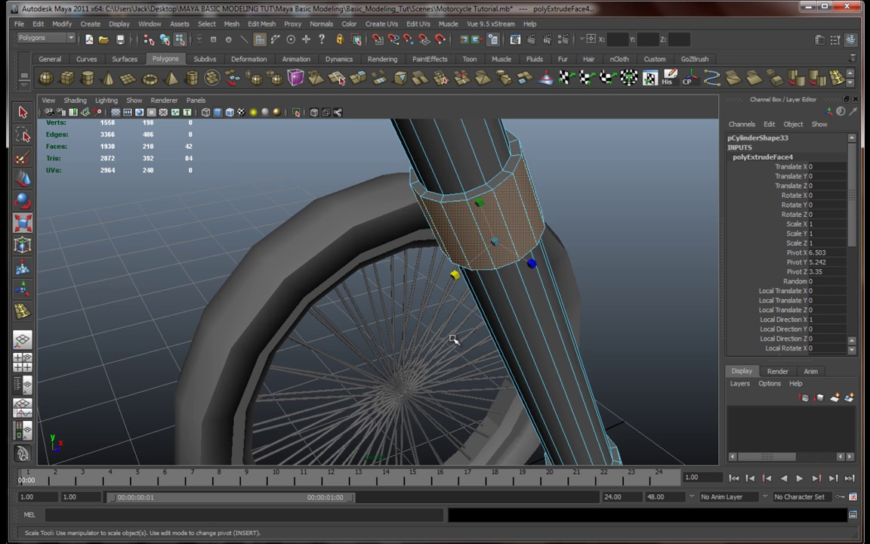
Return the collared cylinder to object mode and select the whole object with the Move tool
mouse_move(455, 278)
left_mouse_down()
mouse_move(448, 282)
mouse_move(454, 278)
left_mouse_up()
middle_click_drag(465, 271, 439, 341, "alt")
left_click_drag(501, 339, 506, 342)
left_click_drag(440, 322, 398, 308, "alt")
scroll(430, 331, "down", 8)
scroll(413, 320, "up", 2)
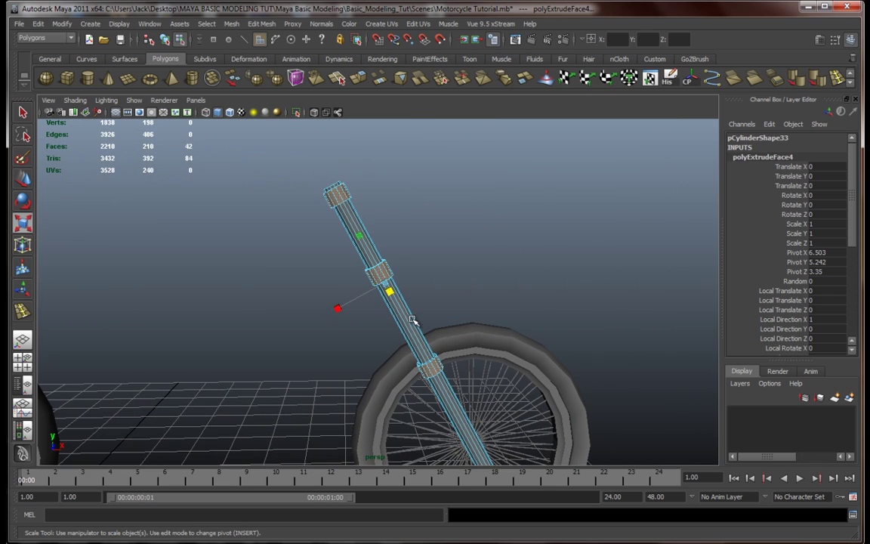
right_click(400, 306)
right_click_drag(419, 292, 426, 290)
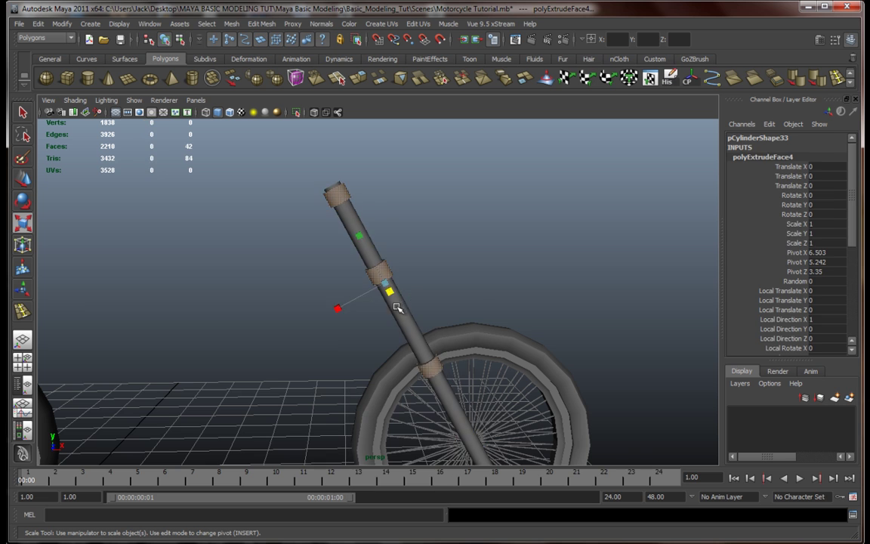
left_click(398, 306)
middle_click_drag(425, 438, 404, 358, "alt")
left_click_drag(404, 358, 447, 328, "alt")
key("w")
left_click_drag(442, 281, 369, 309)
middle_click_drag(408, 293, 408, 228, "alt")
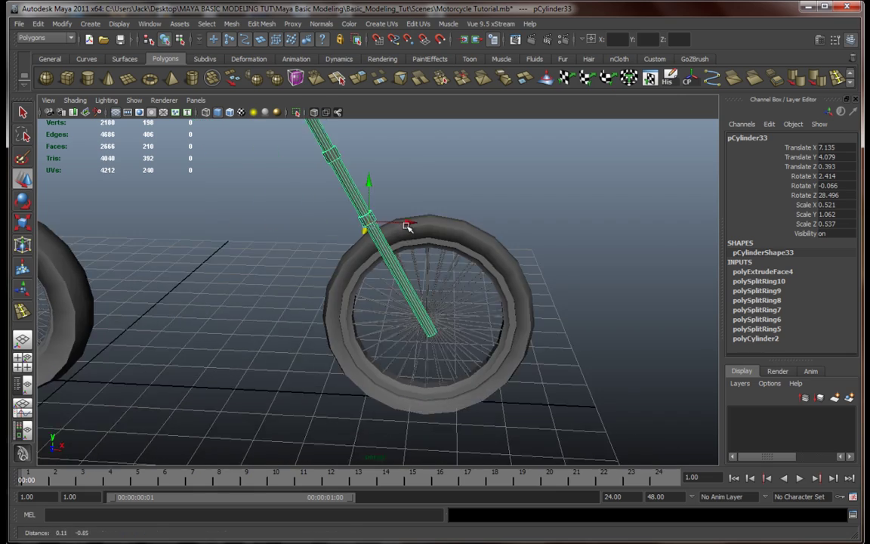
Insert an edge loop around the cylinder close to its lower end at the wheel hub
right_click_drag(408, 227, 431, 315, "alt")
middle_click_drag(431, 315, 347, 320, "alt")
mouse_move(423, 310)
left_mouse_down("alt")
mouse_move(348, 314)
mouse_move(420, 309)
left_mouse_up("alt")
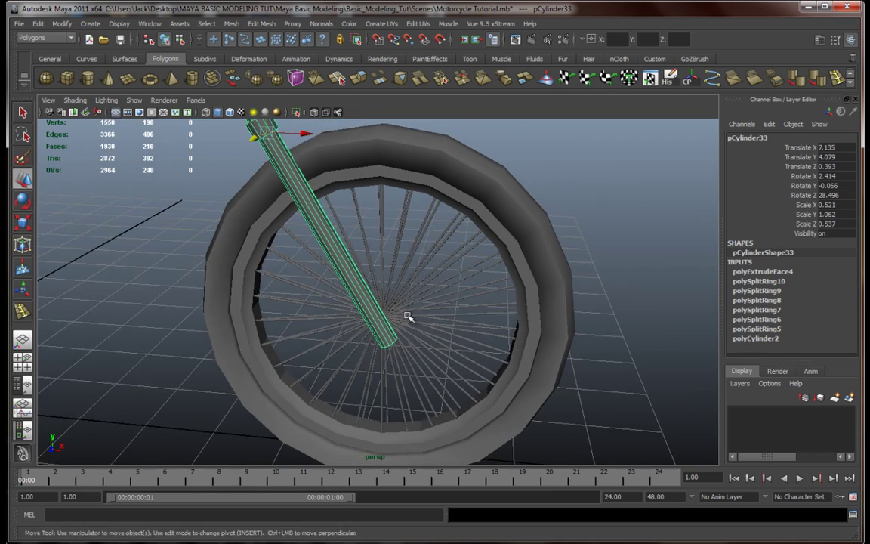
scroll(410, 315, "up", 5)
middle_click_drag(410, 315, 369, 297, "alt")
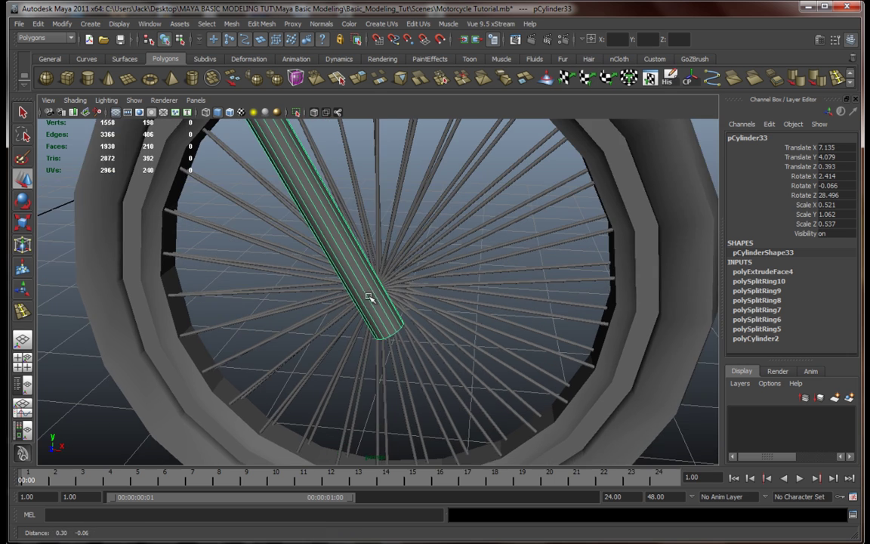
scroll(391, 305, "up", 3)
left_click_drag(446, 301, 394, 292, "alt")
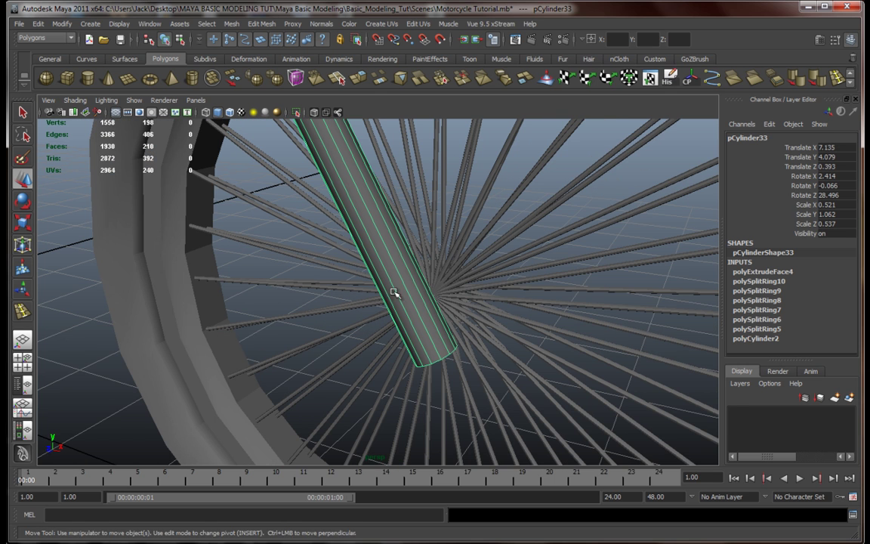
left_click(837, 78)
left_click_drag(410, 318, 407, 304)
key("q")
left_click_drag(410, 355, 437, 344, "alt")
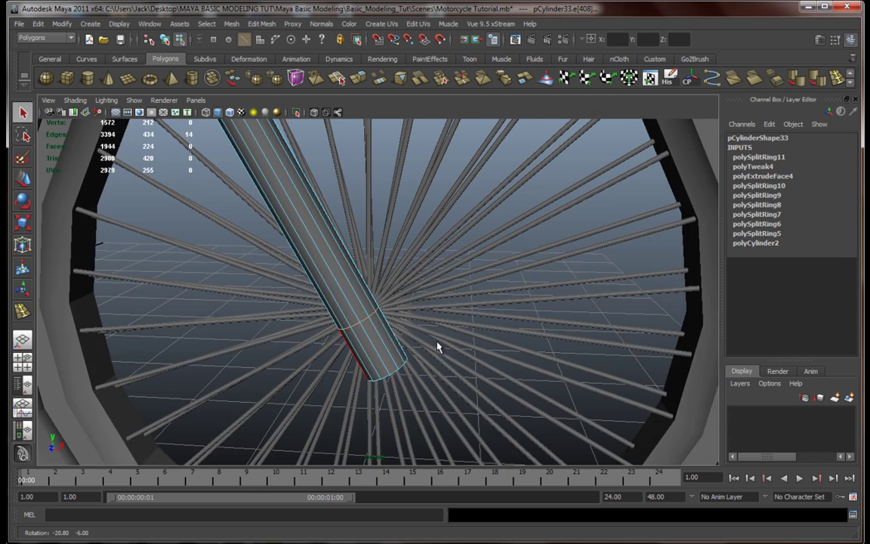
middle_click_drag(437, 345, 464, 320, "alt")
right_click_drag(394, 297, 395, 325)
left_click_drag(512, 309, 369, 360)
left_click_drag(458, 348, 721, 189, "alt")
key("f")
scroll(428, 350, "down", 5)
key("r")
Insert a second edge loop just above the one near the cylinder's lower end
left_click(751, 73)
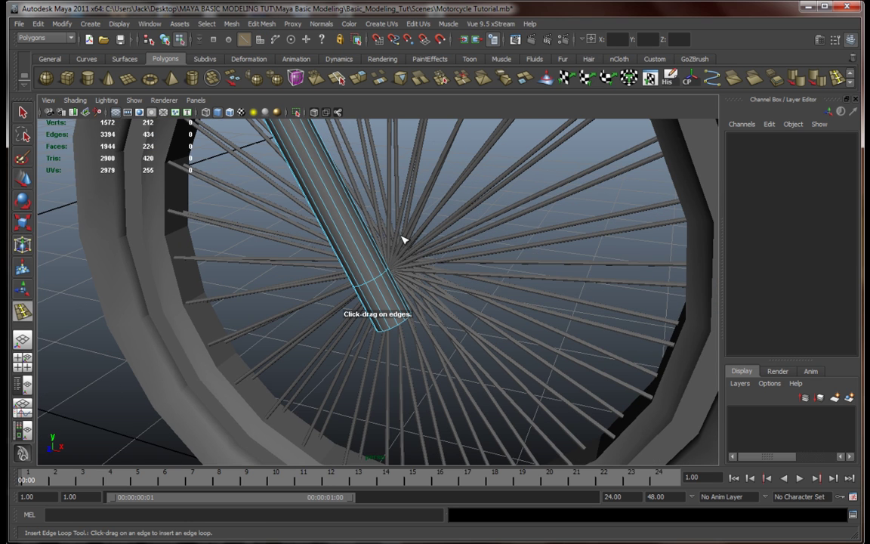
left_click_drag(371, 270, 378, 281)
left_click_drag(378, 281, 408, 287, "alt")
key("q")
right_click_drag(367, 293, 369, 322)
left_click_drag(369, 322, 389, 304, "alt")
left_click_drag(441, 320, 364, 299)
left_click_drag(442, 365, 359, 369, "alt")
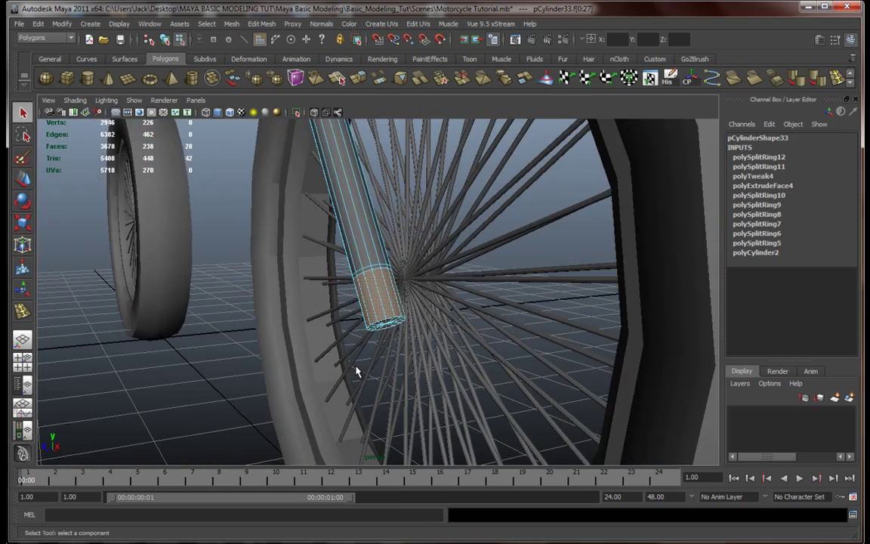
key("r")
left_click_drag(360, 333, 453, 277, "alt")
left_click_drag(449, 289, 422, 284, "alt")
key("w")
Select the vertices at the cylinder's lower end and scale them inward to taper the tip
right_click_drag(393, 244, 360, 251)
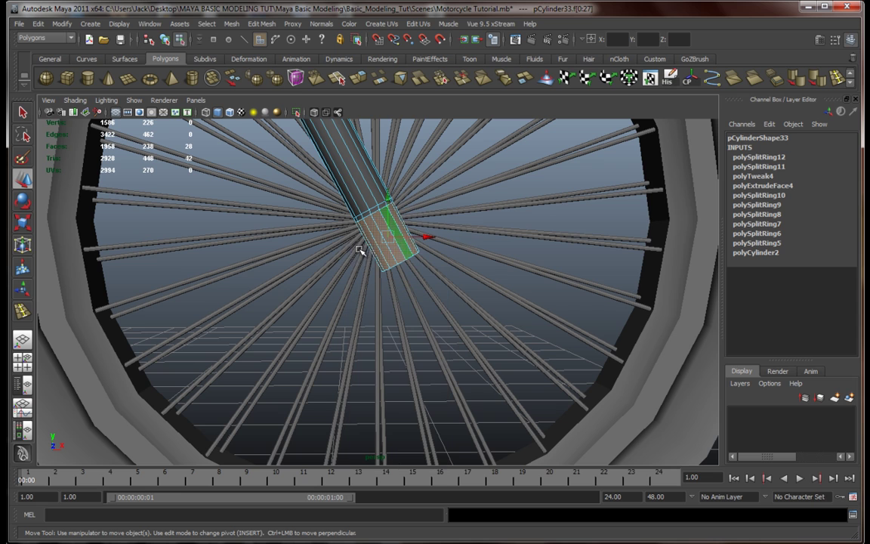
left_click_drag(475, 333, 474, 332)
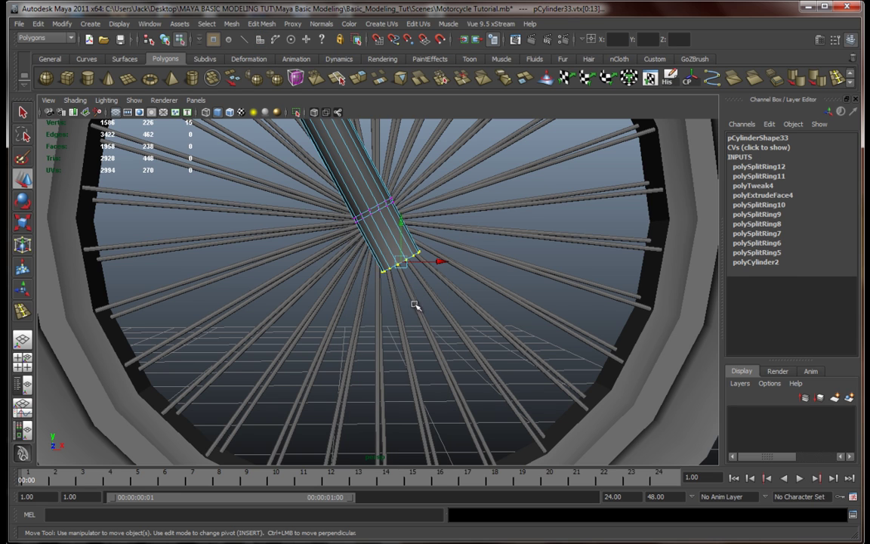
right_click(390, 247)
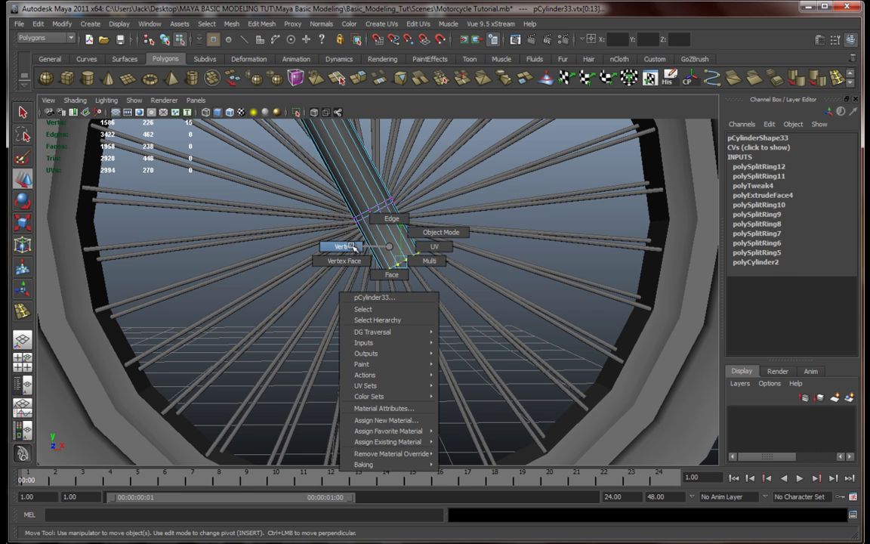
left_click(375, 247)
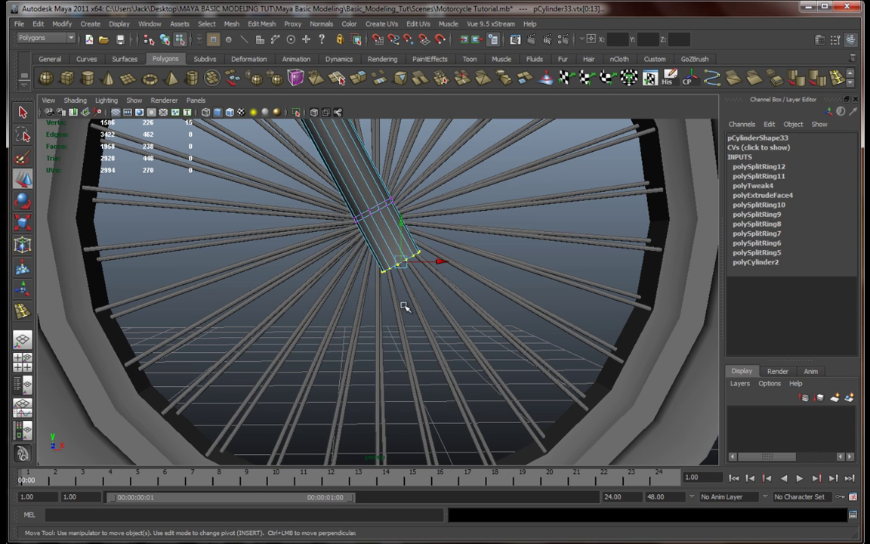
key("r")
left_click_drag(449, 236, 412, 268)
scroll(414, 273, "down", 4)
middle_click_drag(414, 274, 441, 329, "alt")
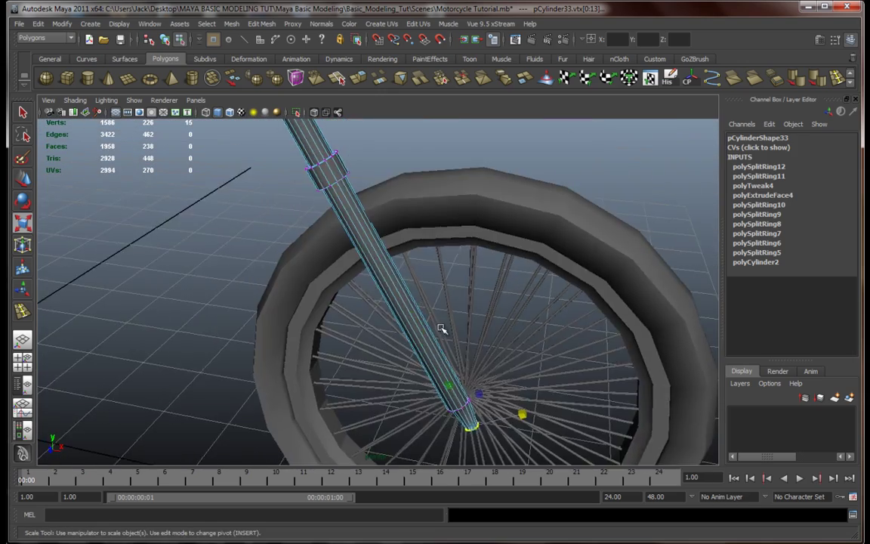
Duplicate the whole fork leg and space the two legs on opposite sides of the front wheel
scroll(392, 289, "down", 5)
middle_click_drag(387, 283, 408, 339, "alt")
left_click_drag(361, 304, 461, 308, "alt")
right_click(404, 226)
left_click(430, 212)
left_click(408, 241)
key("ctrl+d")
key("w")
left_click_drag(427, 261, 464, 286)
left_click(432, 284)
In the top view, select both fork legs and rotate them to Rotate X -0.178, parallel to the front wheel
key("space")
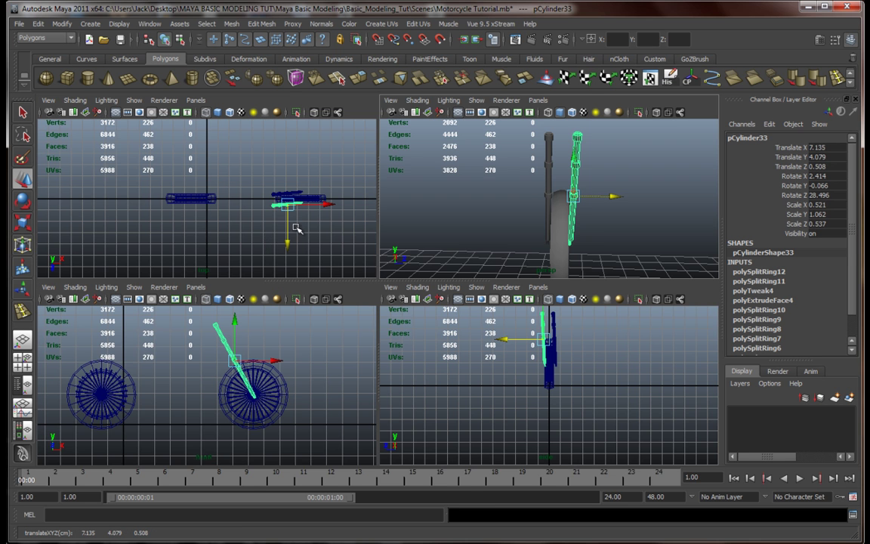
key("space")
scroll(380, 239, "up", 5)
scroll(371, 230, "up", 3)
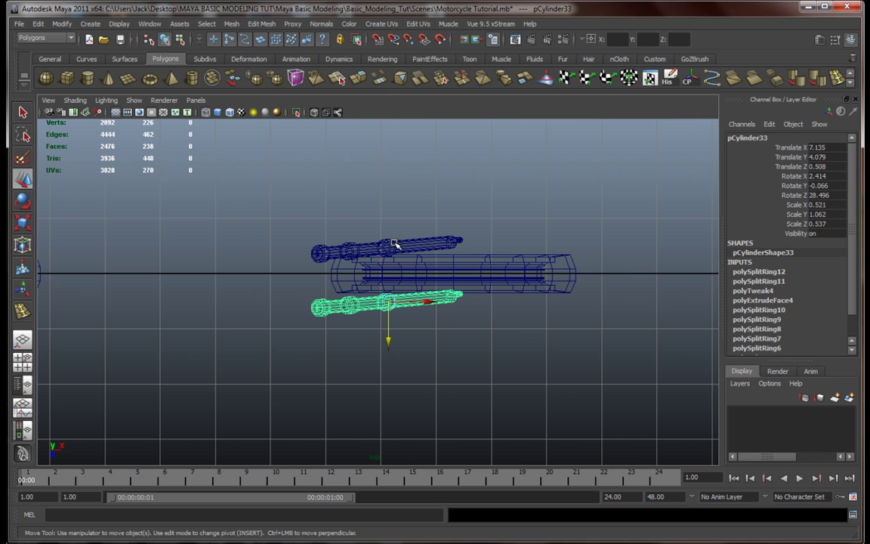
left_click(391, 246)
left_click(361, 305)
key("e")
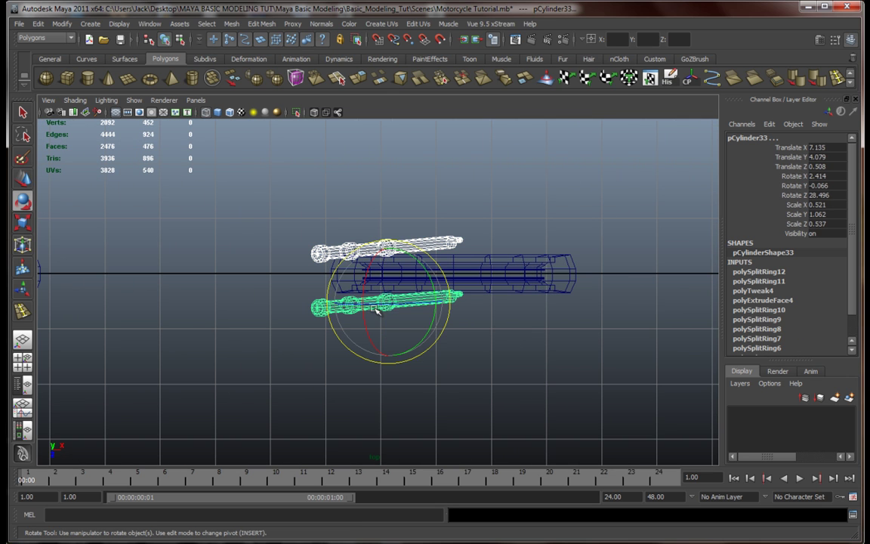
left_click_drag(417, 343, 369, 338)
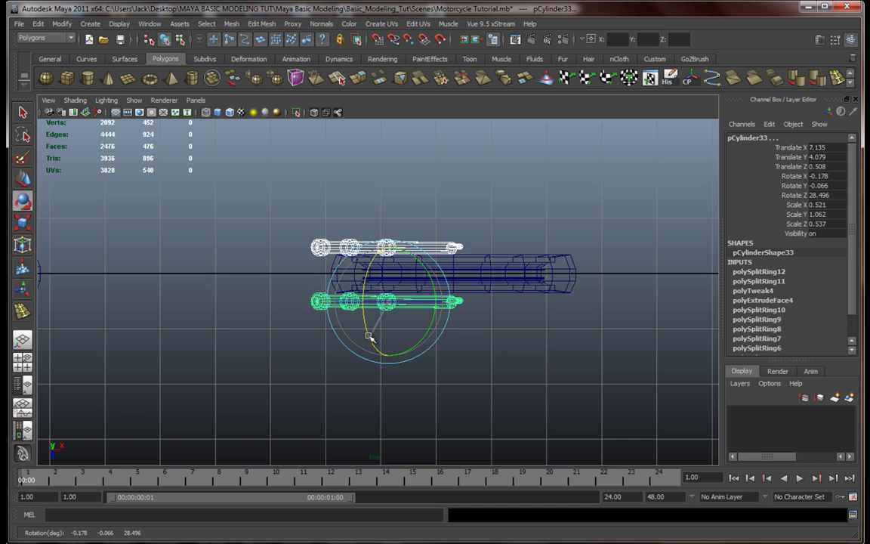
left_click(470, 329)
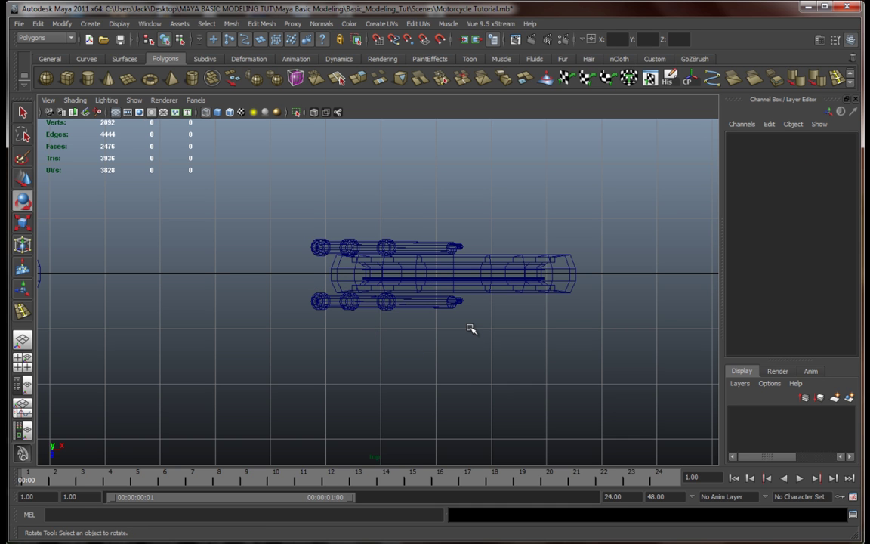
key("space")
key("space")
left_click_drag(534, 247, 471, 308, "alt")
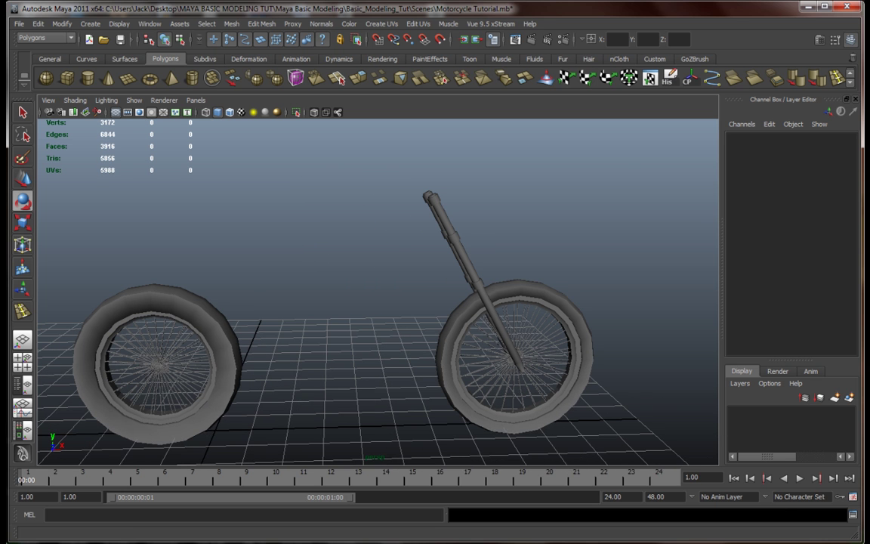
Select an edge loop on the front wheel and move it, then return to object mode with nothing selected
left_click_drag(422, 356, 415, 320, "alt")
left_click(379, 323)
right_click_drag(398, 288, 398, 309)
left_click_drag(399, 310, 442, 315, "alt")
double_click(398, 335)
key("w")
left_click_drag(458, 405, 483, 388)
scroll(483, 388, "down", 5)
middle_click_drag(483, 388, 484, 406, "alt")
left_click_drag(484, 405, 450, 302, "alt")
middle_click_drag(451, 302, 487, 341, "alt")
left_click_drag(487, 341, 429, 325, "alt")
scroll(437, 345, "down", 4)
middle_click_drag(436, 344, 526, 316, "alt")
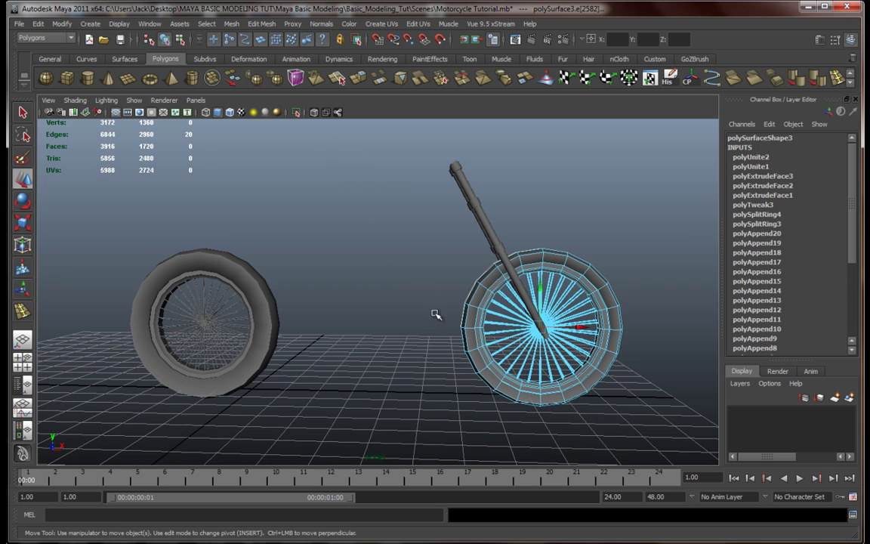
right_click_drag(468, 297, 497, 285)
left_click(349, 268)
Create a polygon cylinder on the grid beside the front wheel, about 0.182 in radius and 3.893 in height
left_click_drag(361, 309, 414, 307, "alt")
middle_click_drag(415, 308, 438, 267, "alt")
left_click(86, 79)
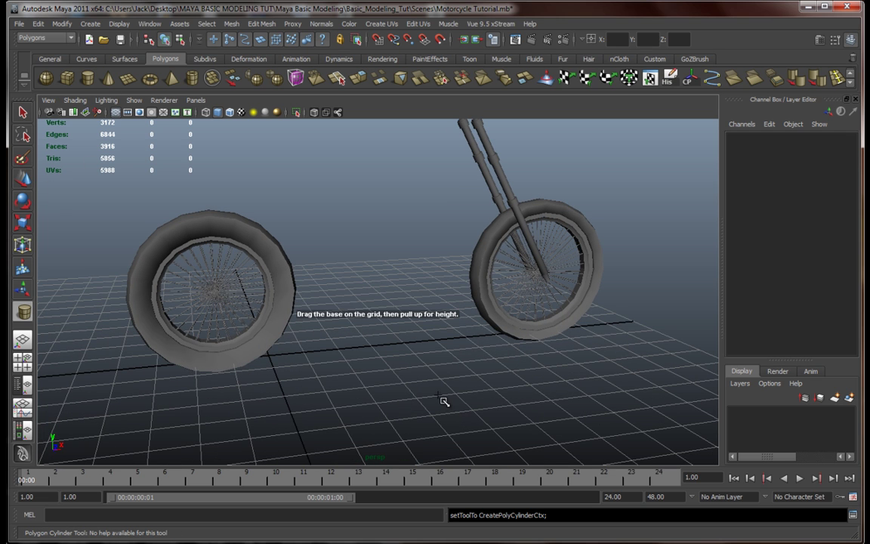
mouse_move(448, 403)
left_mouse_down()
mouse_move(466, 400)
mouse_move(451, 399)
left_mouse_up()
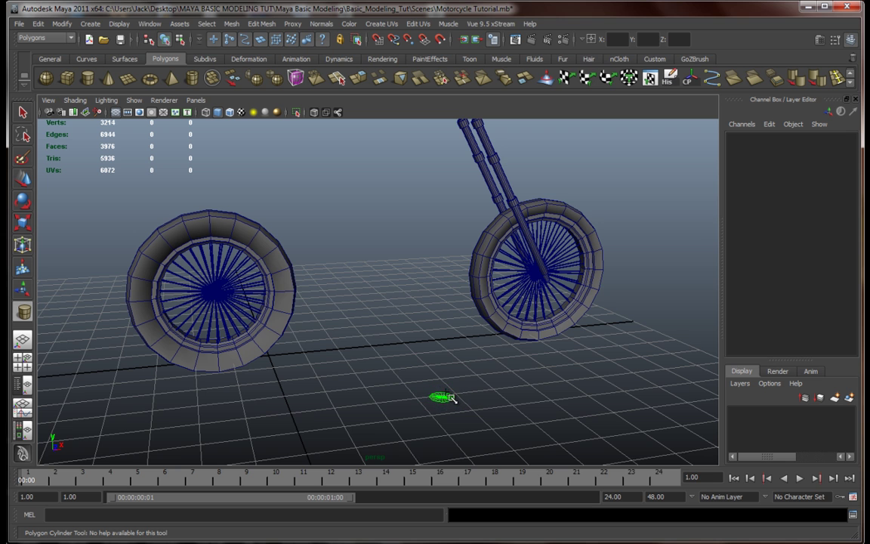
left_click_drag(446, 293, 453, 236)
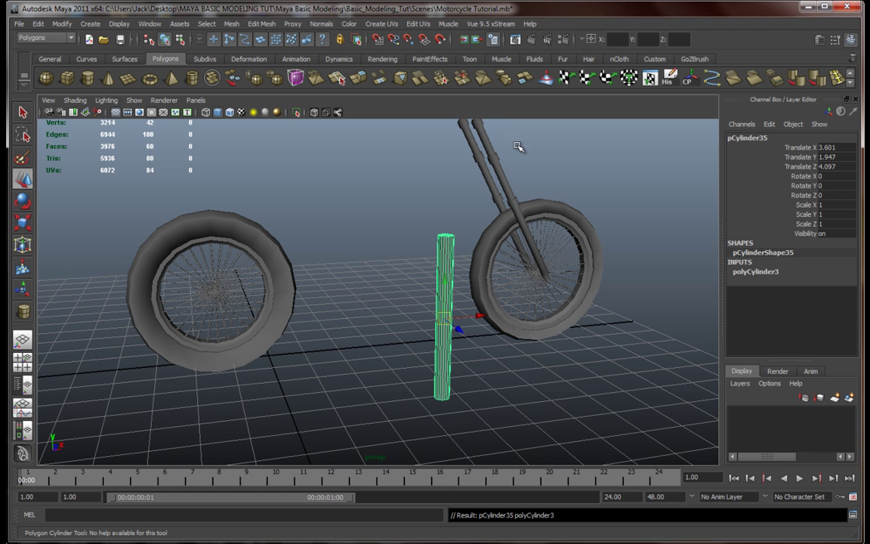
Scale the new cylinder down to about 0.449 in X, 0.399 in Y and 0.452 in Z
left_click_drag(444, 366, 476, 396, "alt")
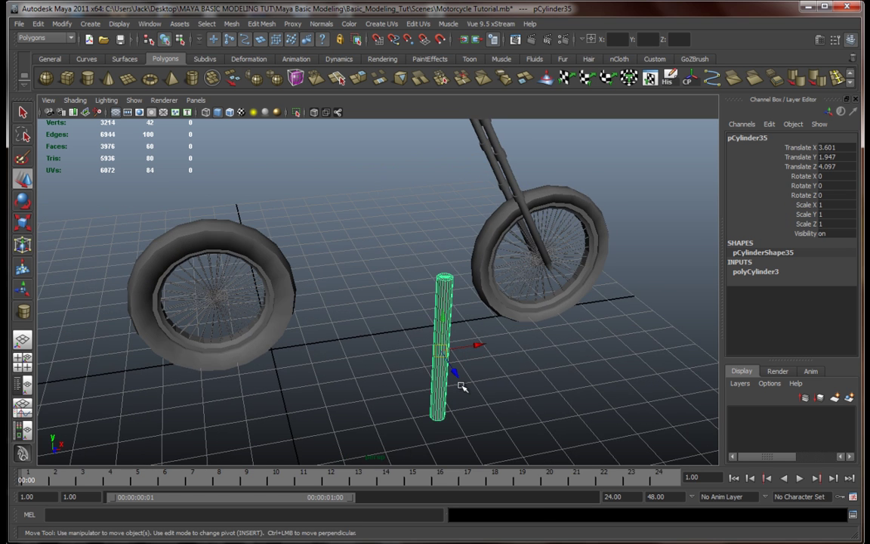
key("r")
key("f")
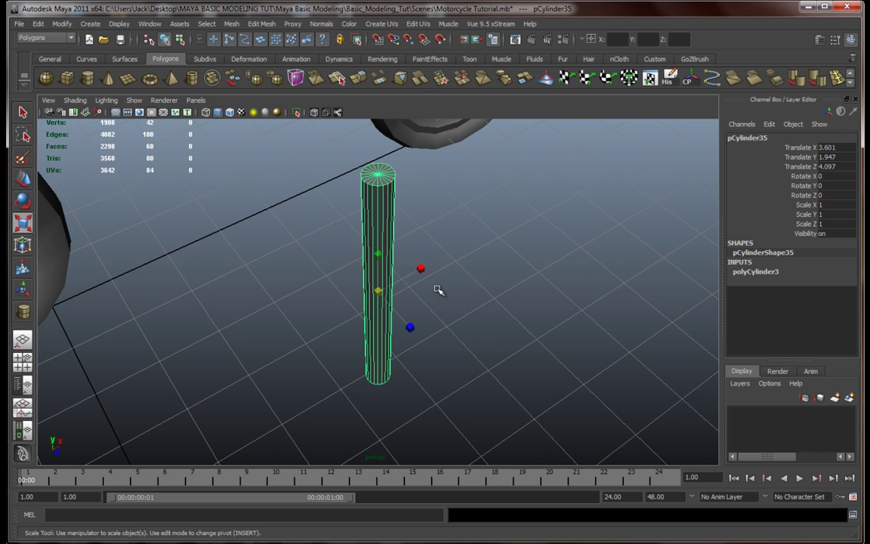
left_click_drag(421, 266, 396, 283)
left_click_drag(409, 328, 583, 306)
Set the new cylinder's Subdivisions Axis to 14 and its Rotate X to 90
left_click(755, 272)
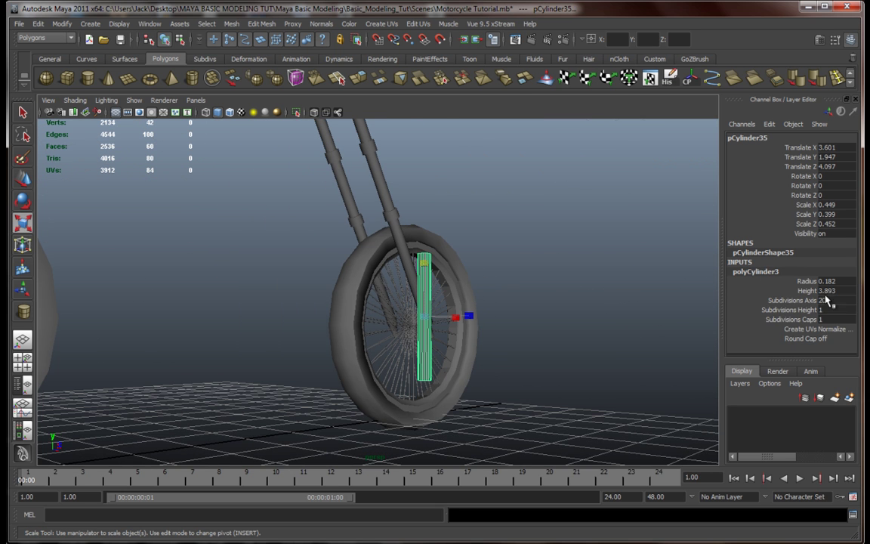
type("14")
key("Return")
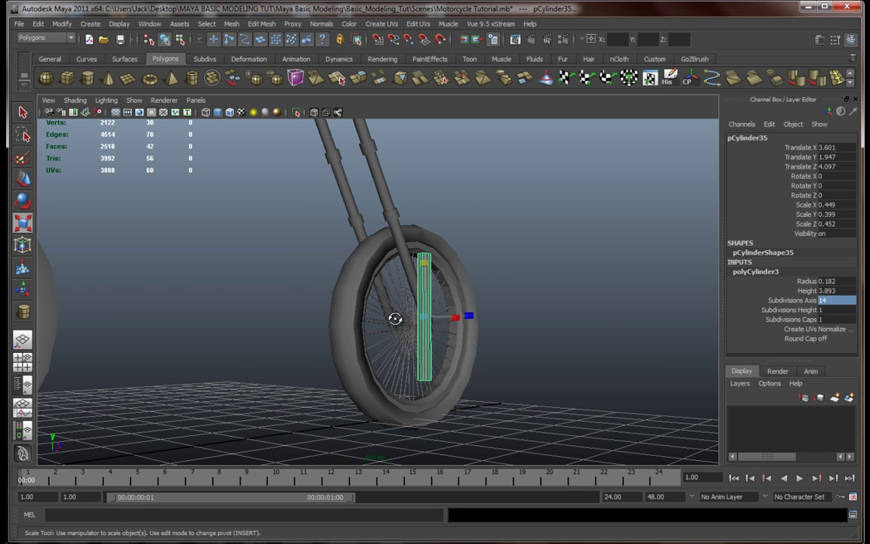
left_click_drag(394, 318, 424, 351, "alt")
left_click_drag(634, 257, 825, 174, "alt")
left_click(832, 176)
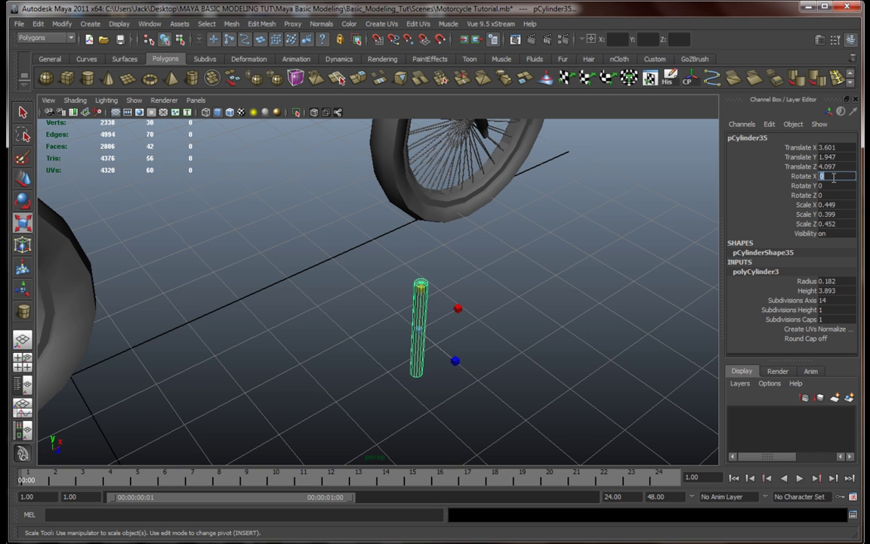
type("90")
key("Return")
left_click_drag(438, 325, 501, 324, "alt")
In the top view, move the cylinder across both fork legs to Translate X 6.124 and Z 0.032, then switch to the front view
key("space")
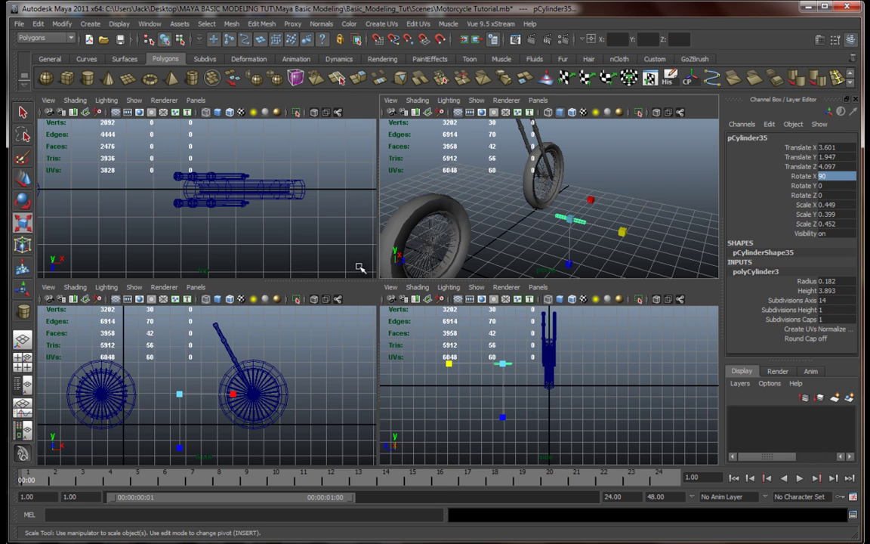
key("space")
scroll(377, 291, "down", 5)
middle_click_drag(379, 293, 396, 272, "alt")
key("w")
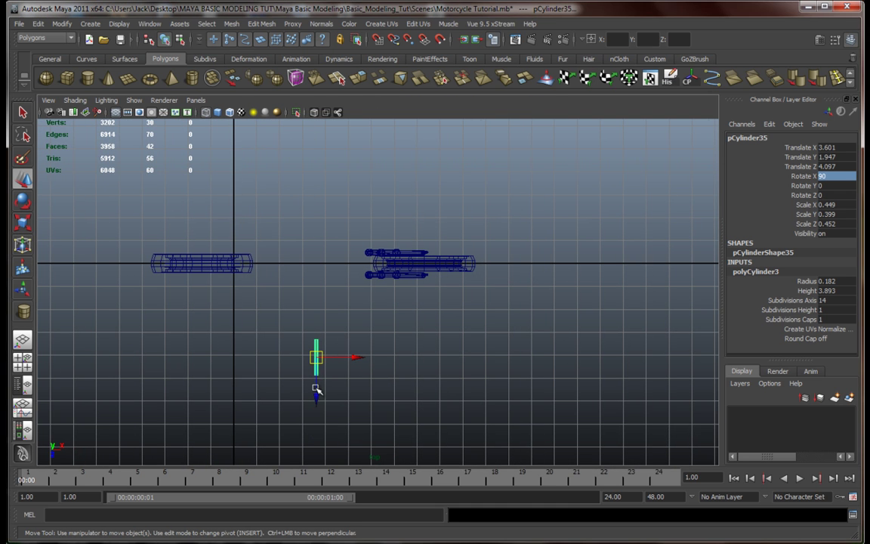
left_click_drag(317, 358, 380, 272)
scroll(375, 264, "up", 5)
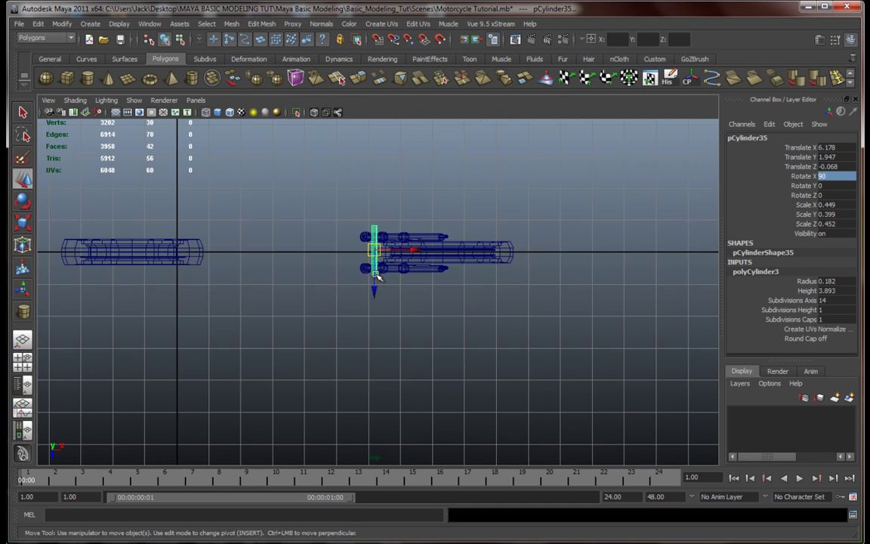
middle_click_drag(378, 306, 397, 320, "alt")
left_click_drag(382, 271, 378, 278)
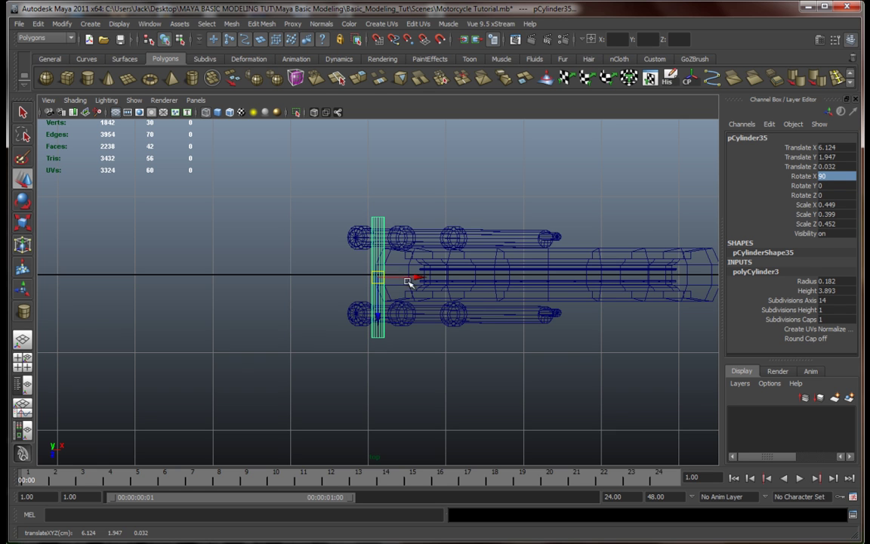
key("space")
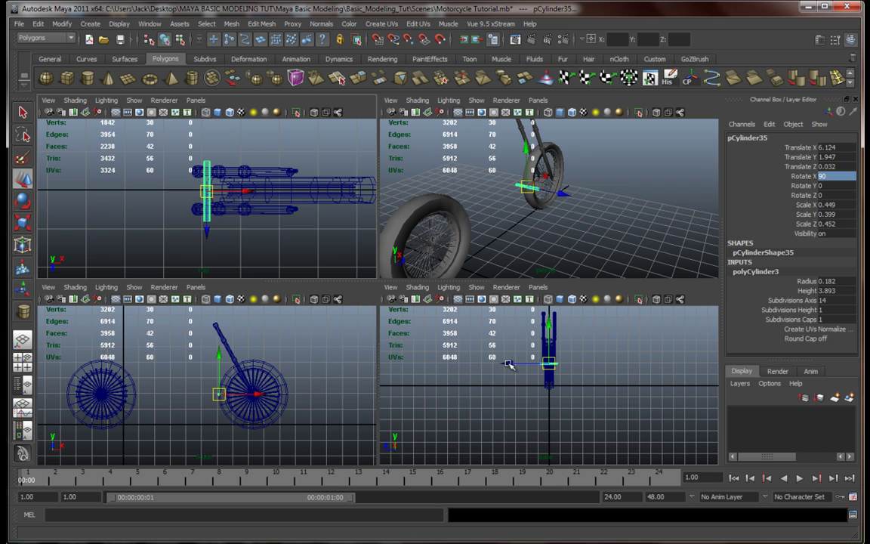
key("space")
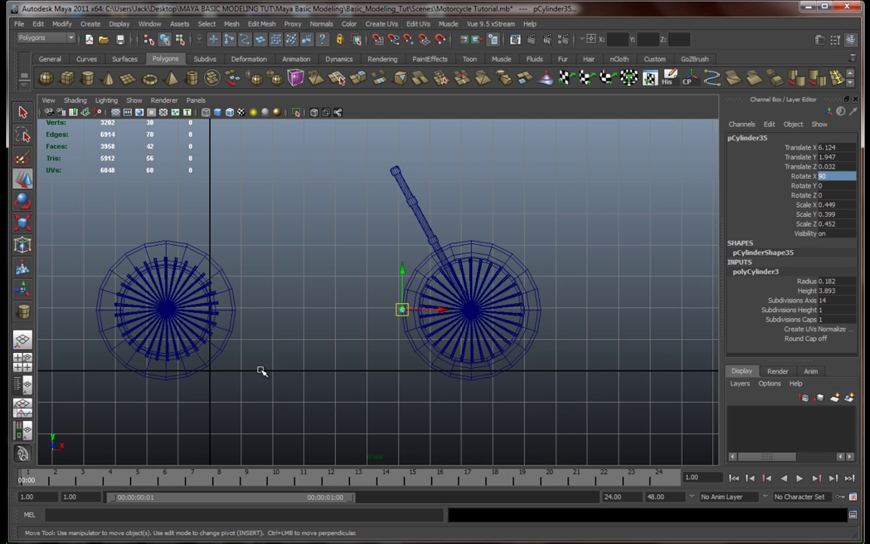
Move the horizontal cylinder to the fork's top collars at Translate X 5.916 and Y 6.35, and shorten it to Scale Y 0.297
middle_click_drag(513, 290, 490, 352, "alt")
left_click_drag(378, 332, 379, 305)
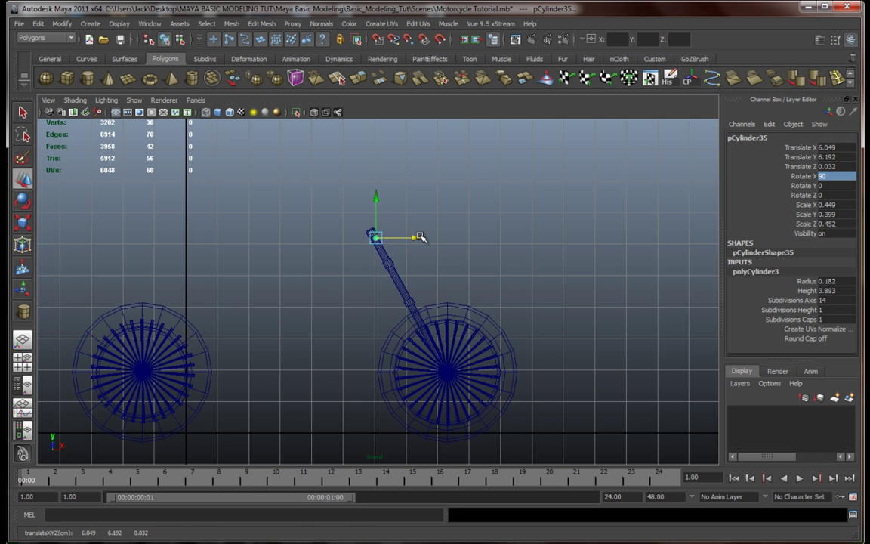
key("space")
key("space")
scroll(473, 252, "up", 3)
left_click_drag(473, 252, 378, 260, "alt")
left_click_drag(461, 280, 379, 217, "alt")
left_click_drag(423, 256, 530, 249)
left_click_drag(377, 210, 378, 215)
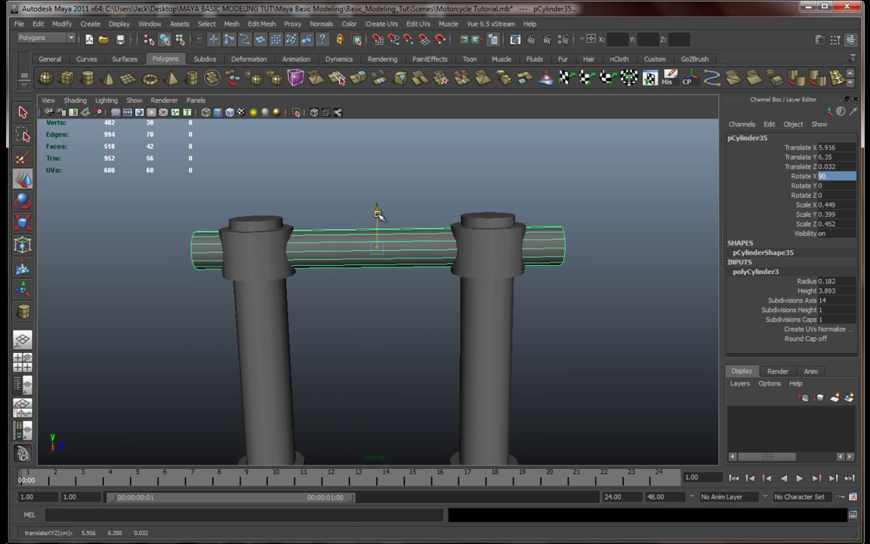
key("r")
left_click_drag(431, 247, 430, 274)
Duplicate the top crossbar and place the copy between the fork's middle collars at Translate X 6.431 and Y 5.374
key("ctrl+d")
key("w")
left_click_drag(365, 142, 365, 378)
middle_click_drag(382, 344, 459, 230, "alt")
left_click_drag(464, 318, 577, 322)
left_click_drag(533, 296, 547, 280)
scroll(532, 320, "up", 5)
scroll(459, 334, "down", 8)
left_click(547, 278)
scroll(483, 307, "down", 4)
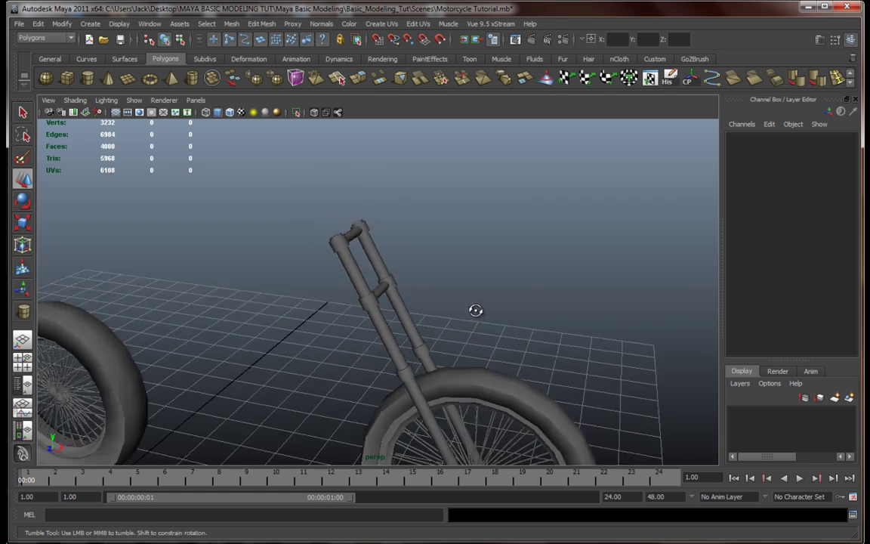
Duplicate the fork's lower crossbar and move the copy back between the wheels to Translate X 3.144
left_click_drag(476, 311, 463, 181, "alt")
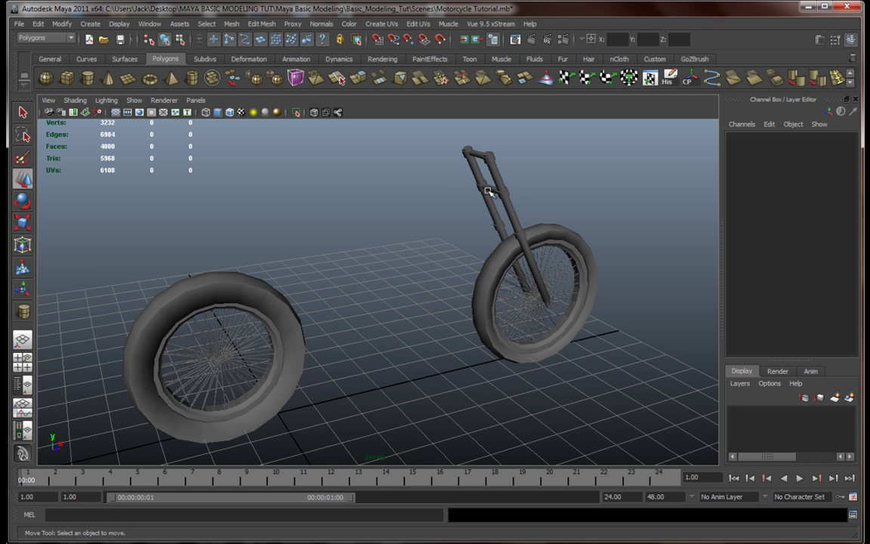
left_click(488, 191)
middle_click_drag(497, 231, 463, 273, "alt")
scroll(464, 273, "up", 3)
key("ctrl+d")
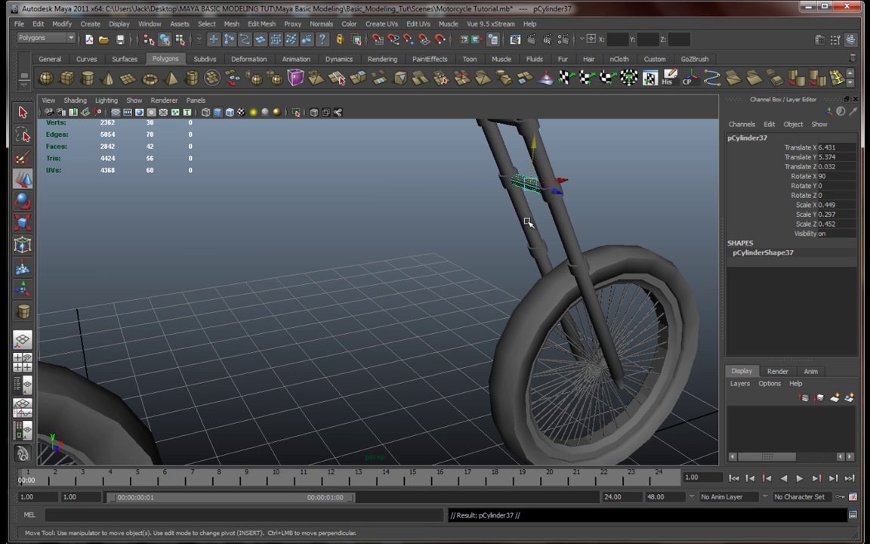
left_click_drag(561, 182, 392, 240)
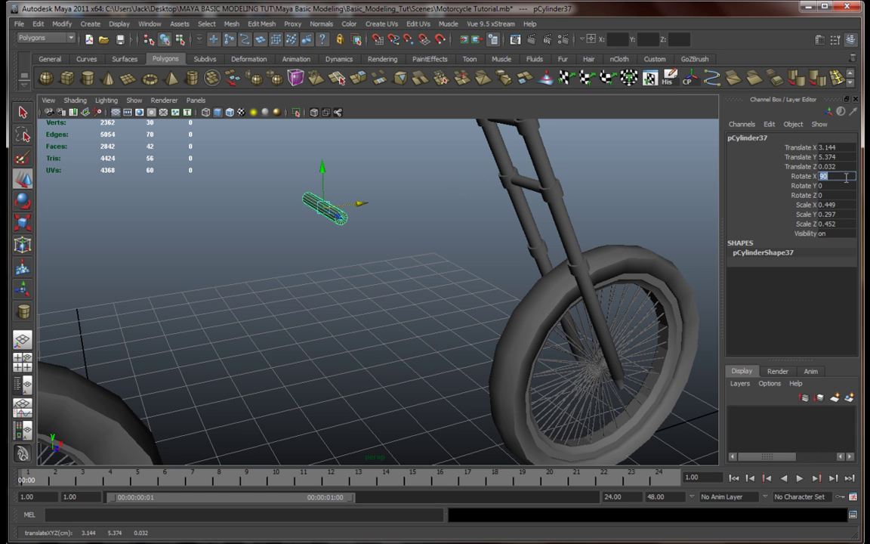
Set the copied cylinder's Rotate X to 0 and Rotate Z to 90, and lower it to Translate Y 4.467
type("0")
key("Return")
left_click_drag(377, 187, 425, 242, "alt")
left_click_drag(365, 268, 392, 249, "alt")
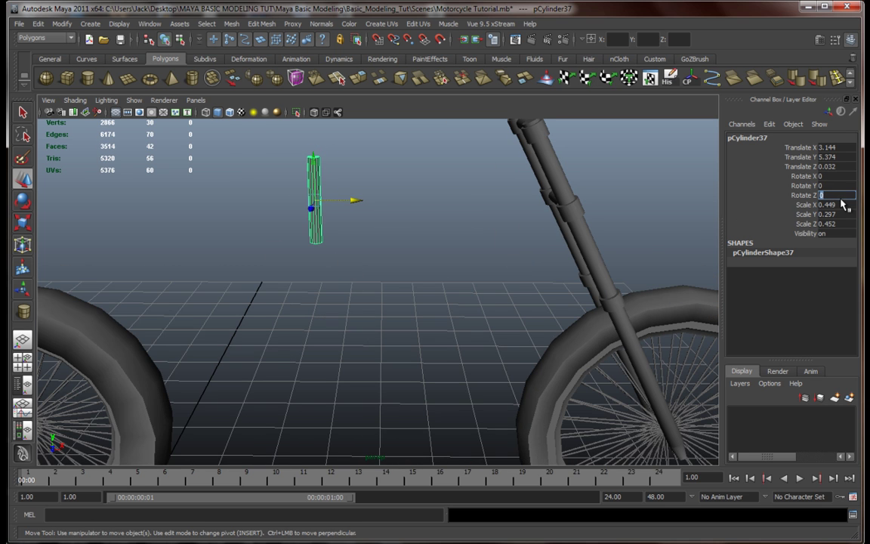
type("90")
key("Return")
left_click_drag(315, 162, 404, 240)
key("e")
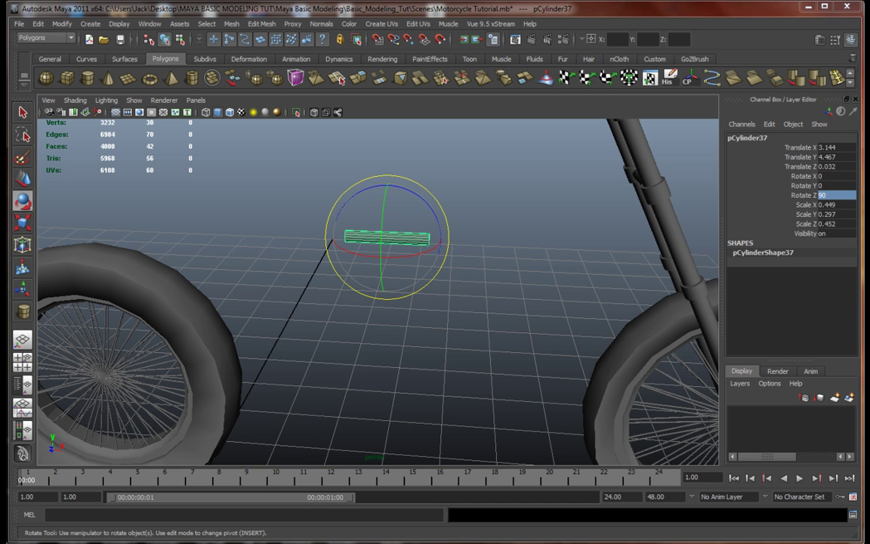
left_click_drag(483, 285, 447, 276, "alt")
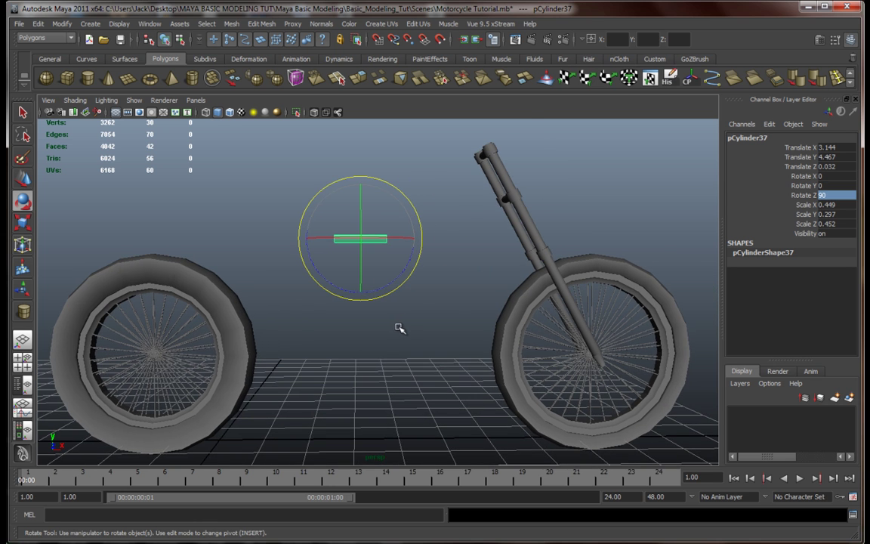
In the front view, tilt the copied cylinder to Rotate Z 111.181, raise it to Translate Y 4.846 and lengthen it to about 1.54 in Scale Y
key("space")
key("space")
middle_click_drag(454, 337, 470, 339, "alt")
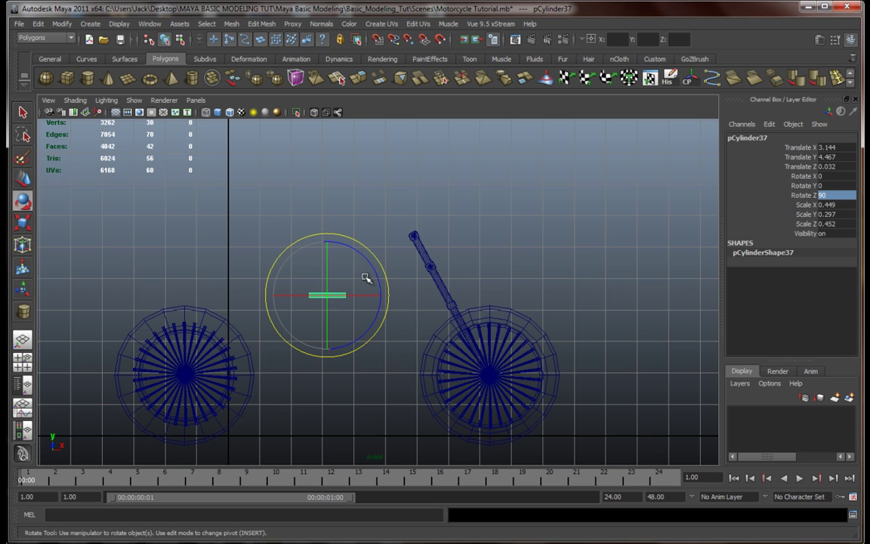
left_click_drag(375, 272, 364, 252)
key("w")
left_click_drag(327, 294, 336, 283)
key("r")
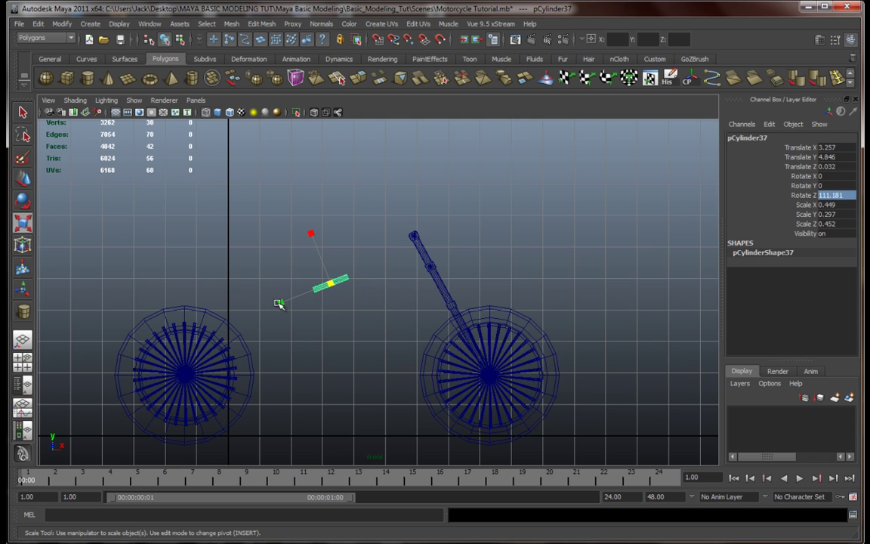
left_click_drag(280, 303, 256, 311)
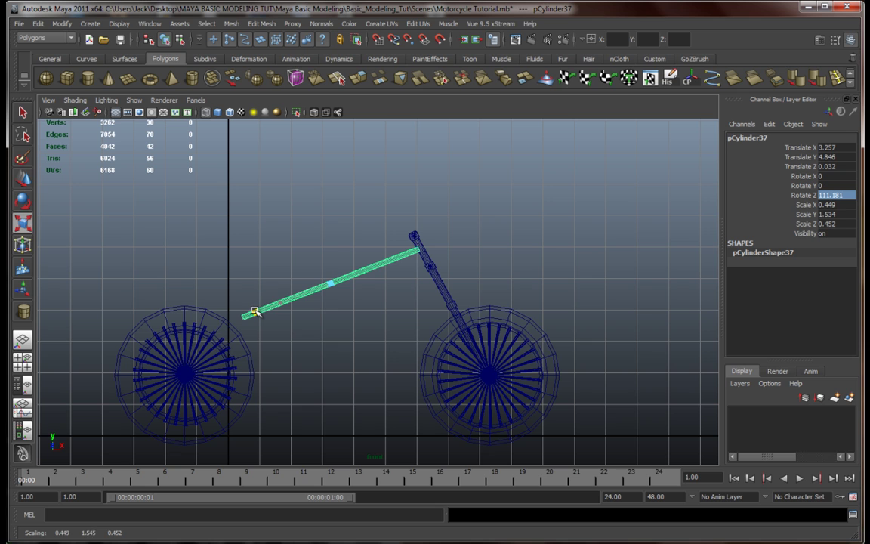
Adjust the frame tube to Scale Y 1.628 and Rotate Z 106.148, and move it to Translate X 2.822 and Y 5.093
key("w")
left_click_drag(330, 282, 274, 310)
key("r")
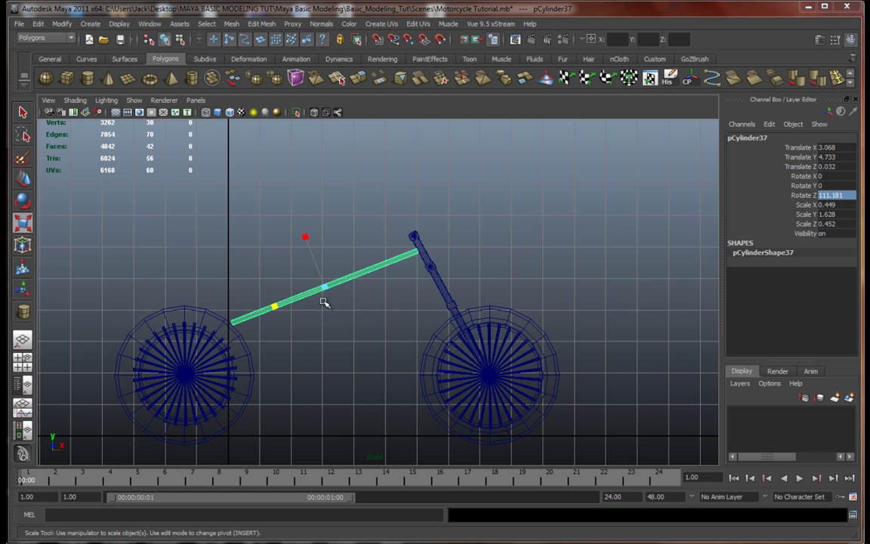
key("e")
left_click_drag(370, 314, 370, 316)
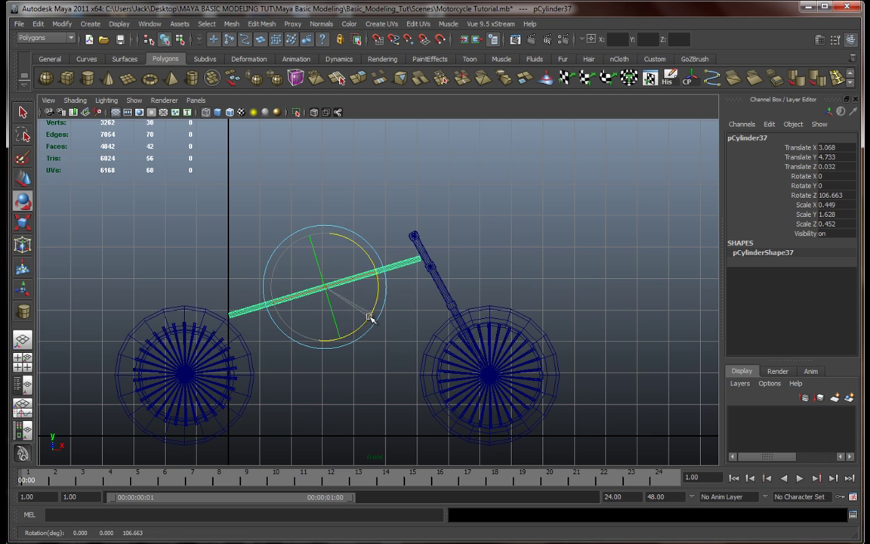
key("w")
left_click_drag(324, 289, 321, 281)
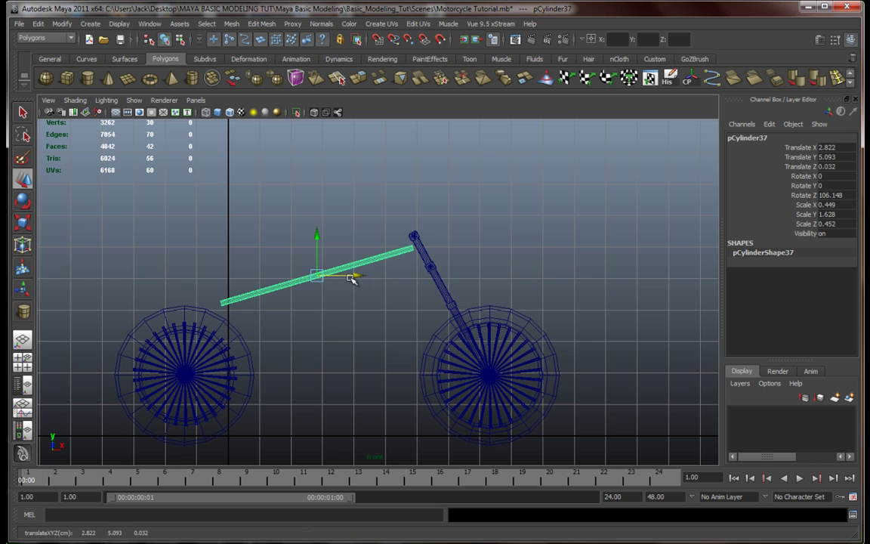
Lengthen the frame tube to Scale Y 1.799 and shift it to Translate X 2.708 and Y 5.036, spanning rear wheel to fork
key("r")
left_click_drag(268, 289, 264, 292)
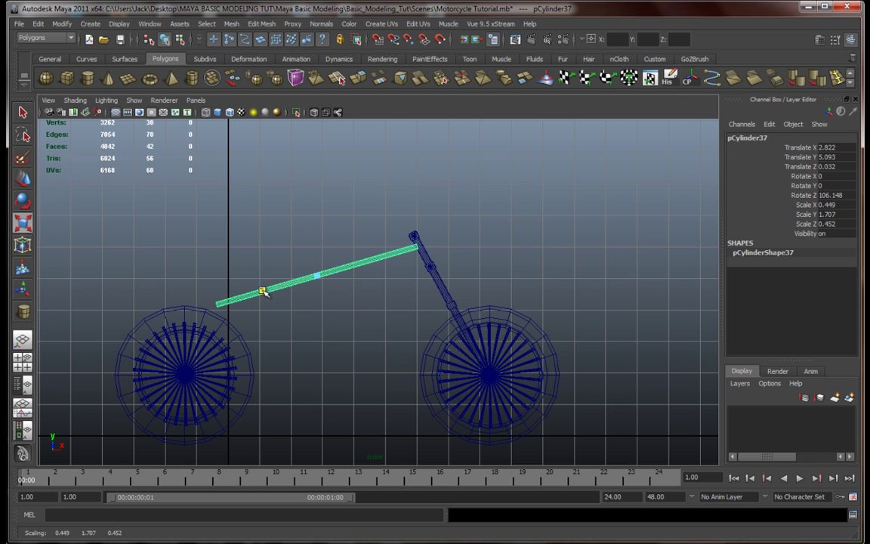
key("w")
left_click_drag(317, 276, 312, 278)
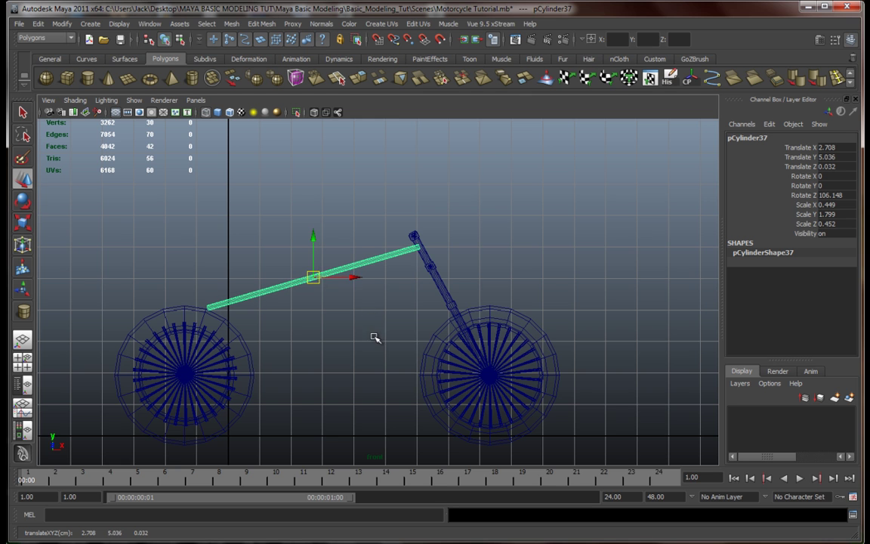
middle_click_drag(374, 337, 398, 321, "alt")
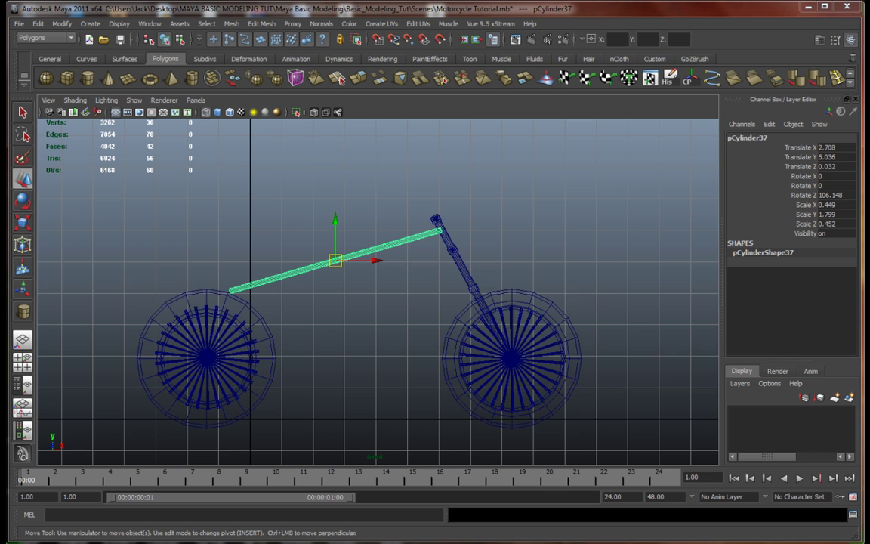
Duplicate the upper frame tube and move the copy below it to Translate X 3.485 and Y 3.918
key("Delete")
left_click(685, 353)
left_click(338, 310)
left_click(332, 262)
key("ctrl+d")
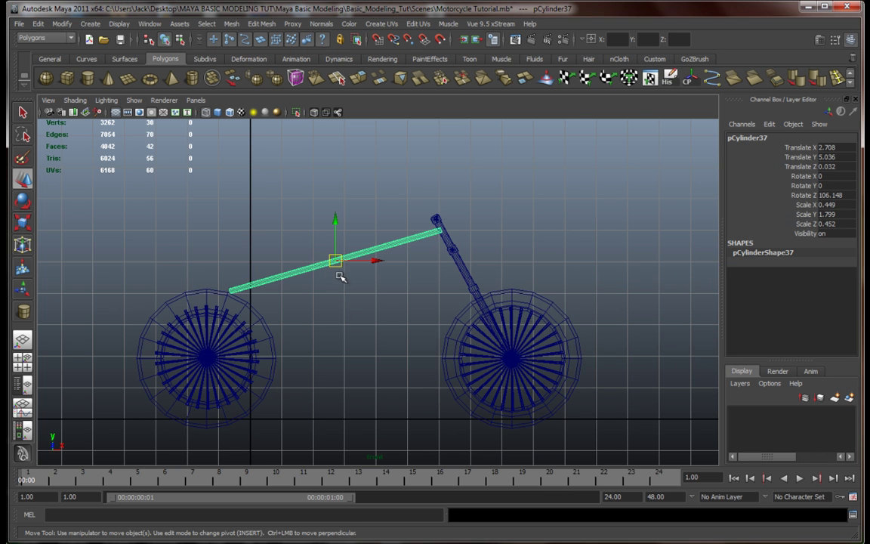
left_click_drag(335, 261, 358, 296)
key("e")
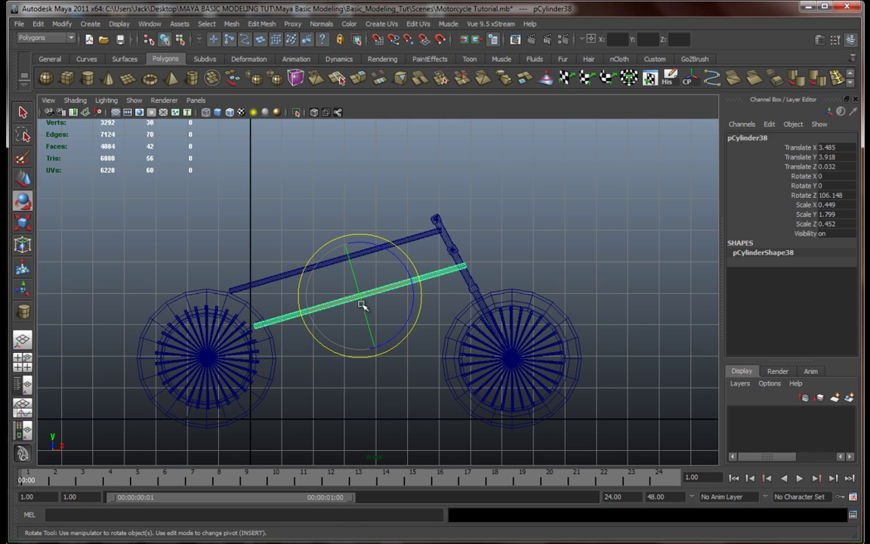
Turn the copied tube to Rotate Z 166.433, shorten it to Scale Y 0.765 and place it behind the front wheel at Translate X 5.153, Y 3.103
left_click_drag(402, 268, 386, 252)
key("r")
left_click_drag(319, 337, 412, 321)
key("w")
key("e")
left_click_drag(403, 271, 378, 283)
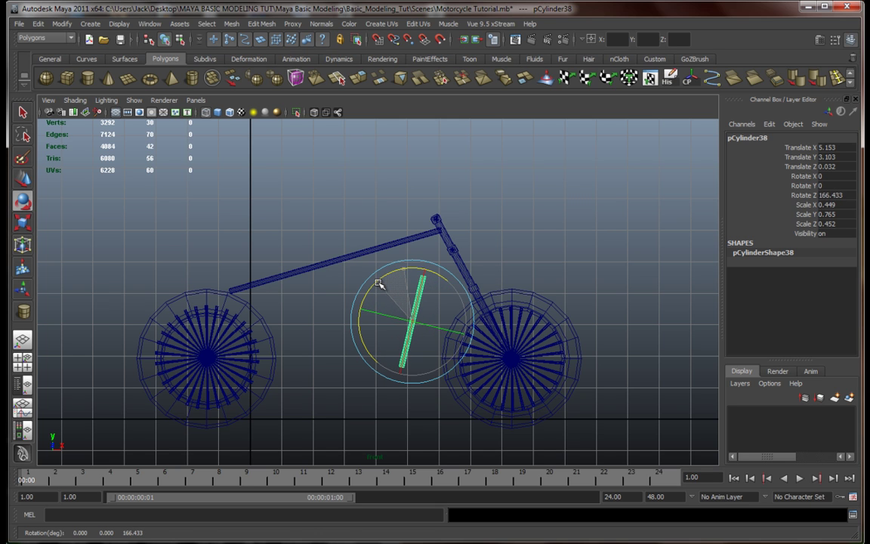
Lengthen the down tube to Scale Y 1.28 and move it up to the upper tube's front end at Translate X 5.418 and Y 3.539
key("w")
key("r")
left_click_drag(401, 372, 388, 394)
key("w")
left_click_drag(413, 324, 419, 307)
key("r")
left_click_drag(408, 360, 404, 366)
Shorten the upper frame tube to Scale Y 1.695 and move it to Translate X 2.575 and Y 4.96 in the front view
key("space")
key("space")
left_click_drag(558, 242, 525, 243, "alt")
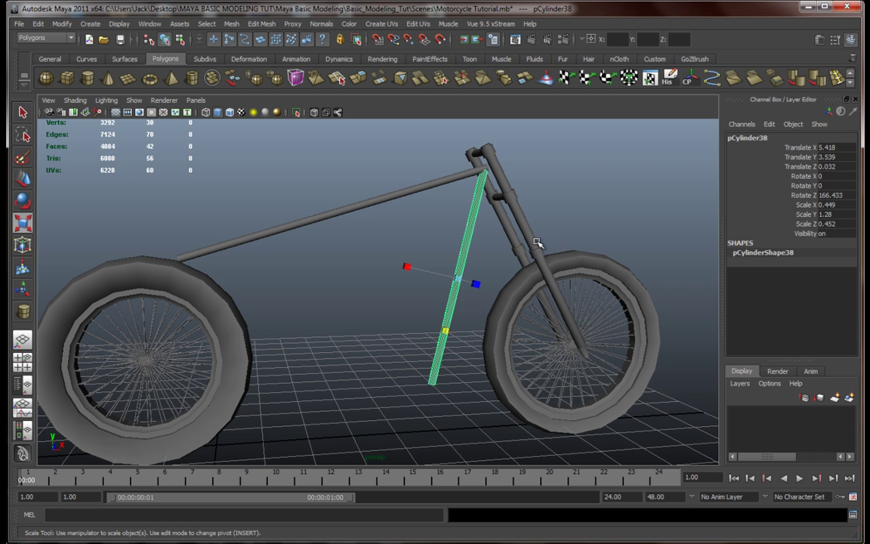
left_click_drag(523, 243, 500, 242, "alt")
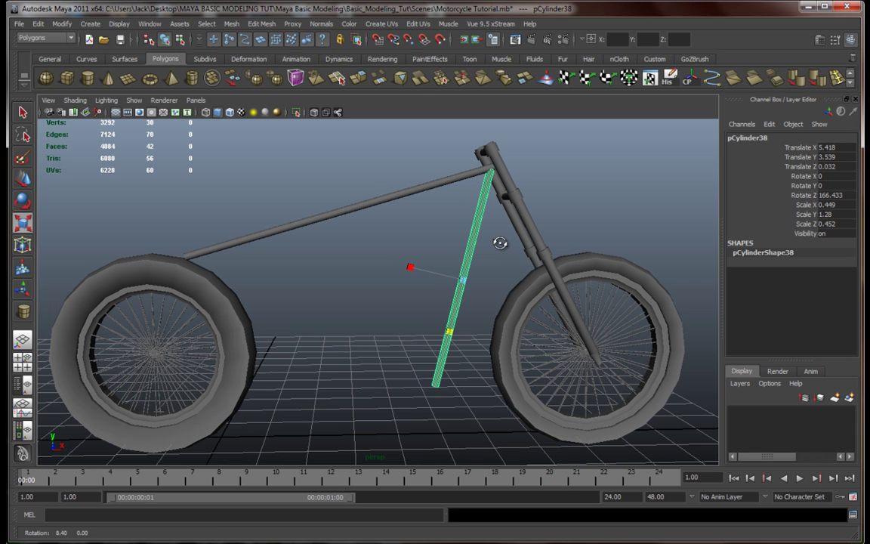
left_click(445, 186)
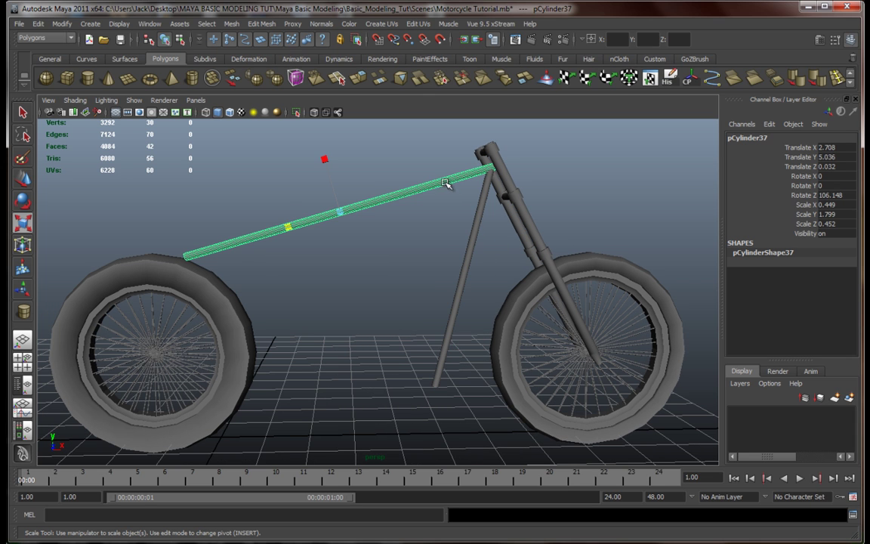
key("space")
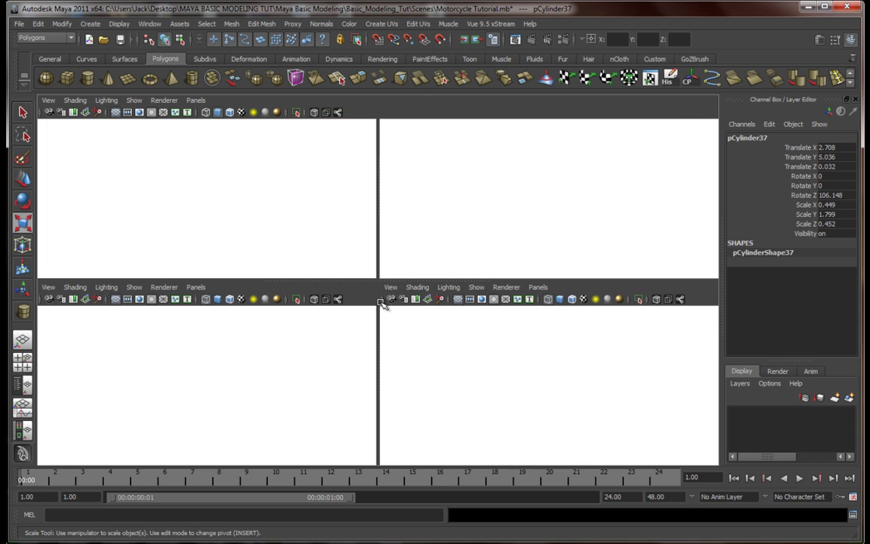
key("space")
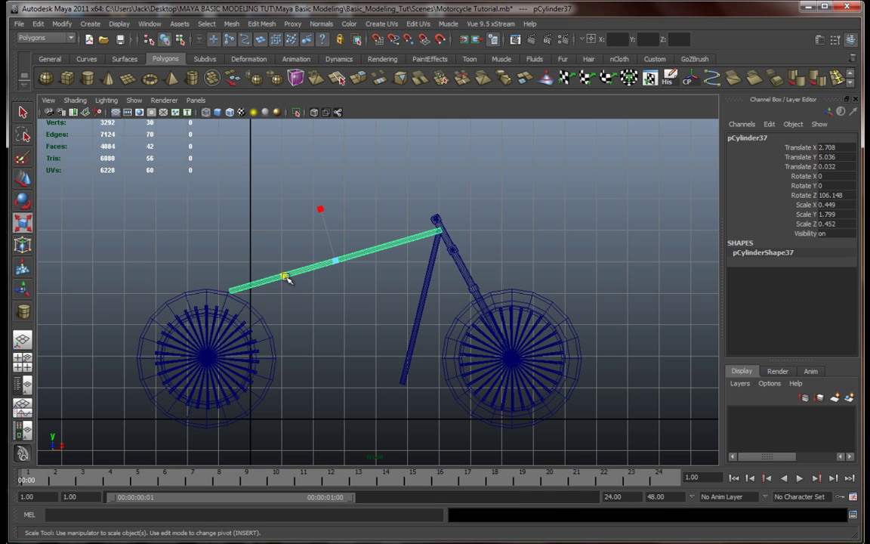
left_click_drag(286, 277, 330, 263)
key("w")
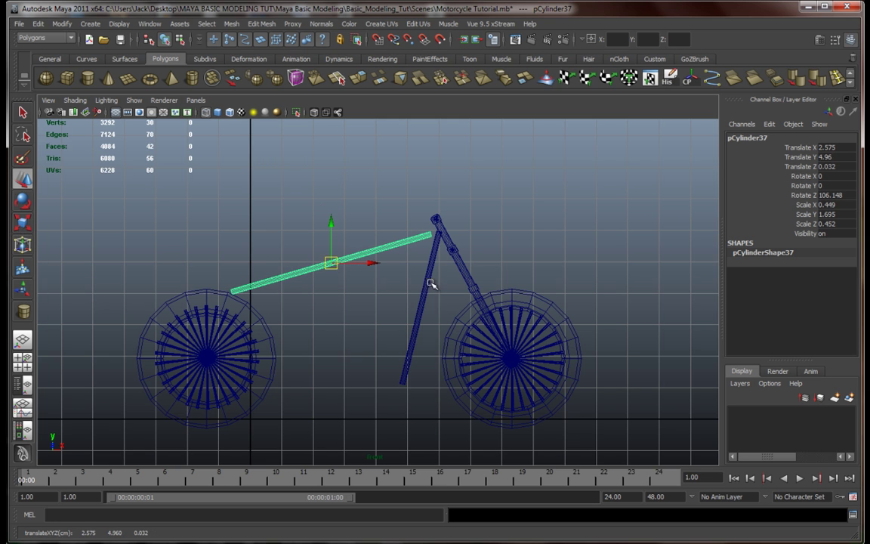
Shorten the down tube to Scale Y 1.203 and lower it to Translate X 5.437 and Y 2.951
left_click(426, 293)
mouse_move(422, 315)
left_mouse_down()
mouse_move(412, 316)
mouse_move(423, 323)
left_mouse_up()
key("r")
left_click_drag(415, 372, 410, 376)
key("w")
left_click_drag(423, 323, 423, 325)
Nudge the upper frame tube toward the fork to Translate X 2.651 and Y 4.979
left_click(353, 257)
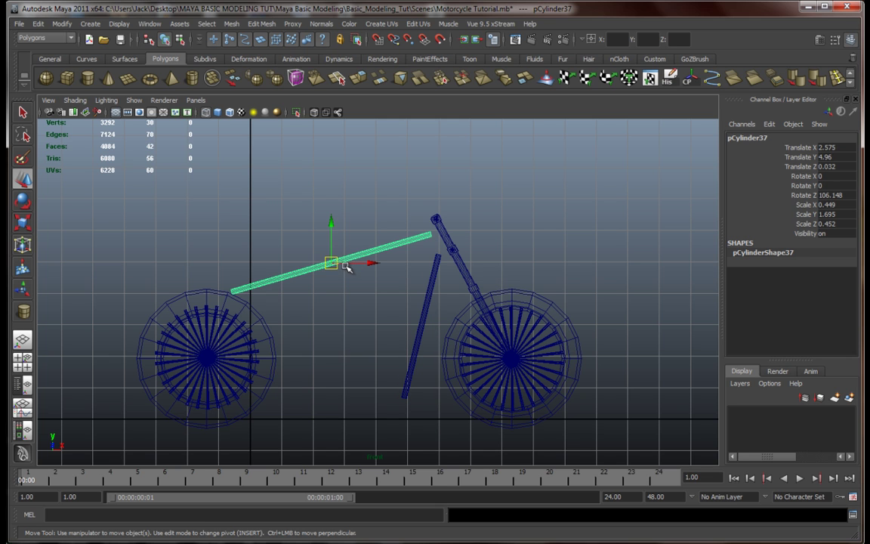
left_click_drag(338, 264, 343, 264)
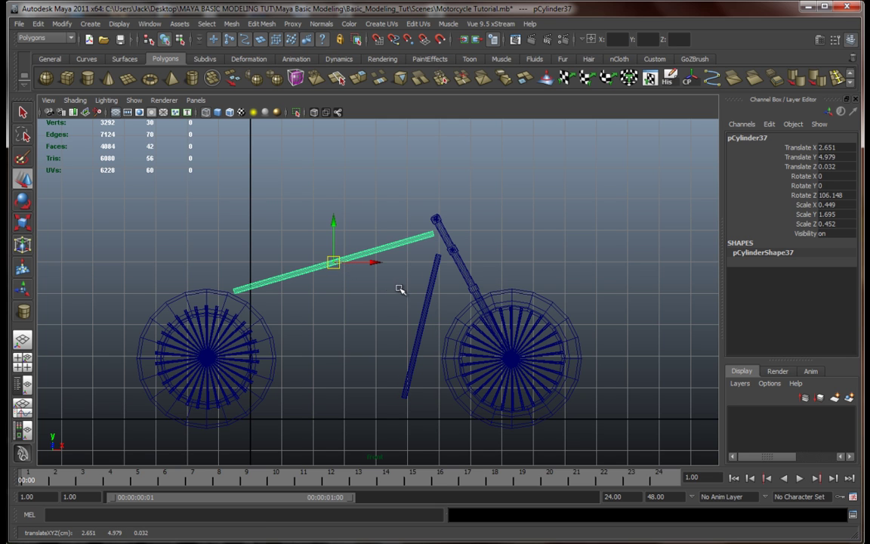
left_click(424, 313)
Duplicate the fork's lower crossbar, move the copy back to Translate X 4.35 and set its Rotate X to 0
key("space")
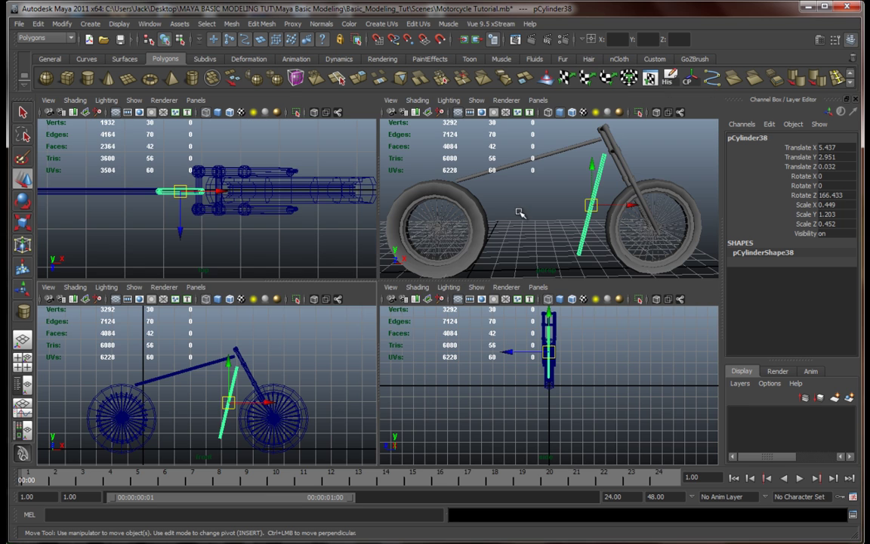
key("space")
left_click(459, 177)
key("ctrl+d")
middle_click_drag(468, 207, 444, 228)
double_click(836, 176)
type("0")
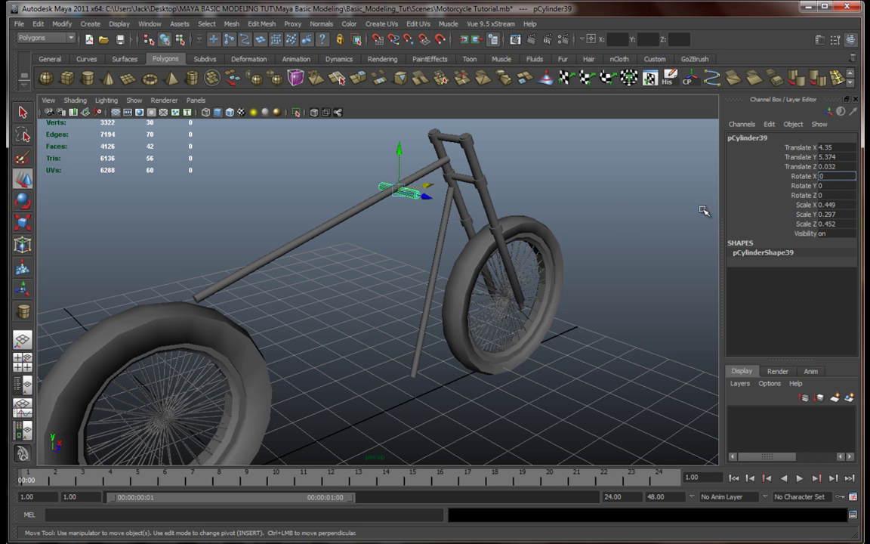
left_click(841, 186)
left_click_drag(555, 227, 446, 205, "alt")
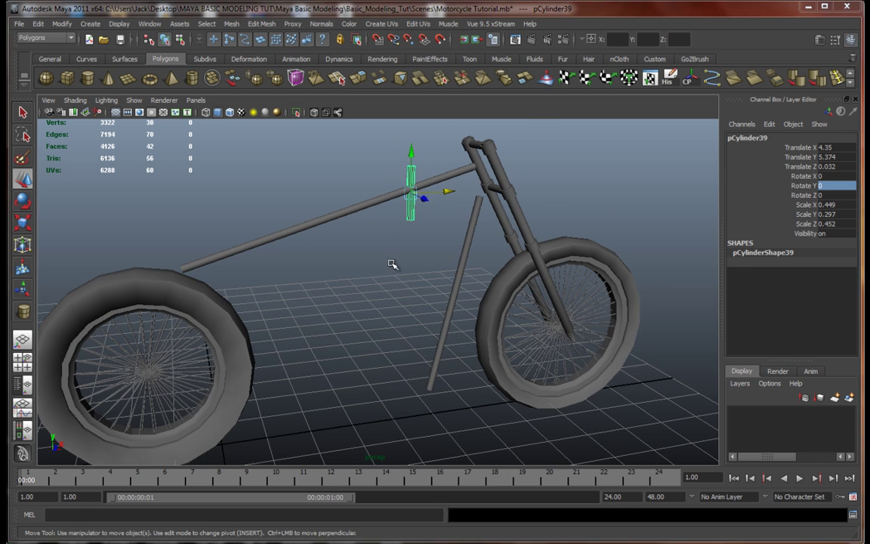
In the front view, move the upright cylinder to Translate X 5.809, between the front ends of the two frame tubes
key("space")
key("space")
left_click_drag(384, 276, 428, 272)
key("f")
scroll(427, 281, "down", 7)
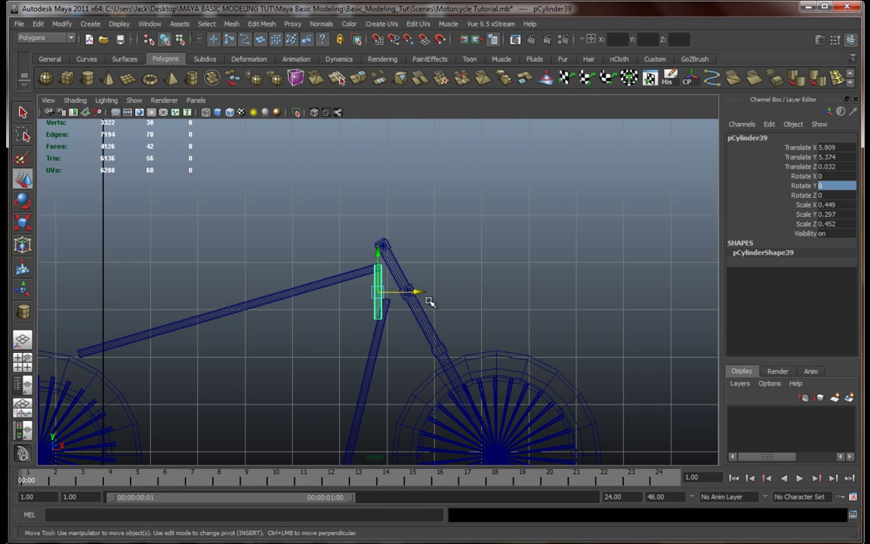
Tilt the short connecting cylinder to Rotate Z 29.694, raise it to Translate Y 5.526 and shorten it to Scale Y 0.219
key("e")
left_click_drag(341, 334, 368, 330)
key("w")
left_click_drag(381, 298, 355, 248)
key("r")
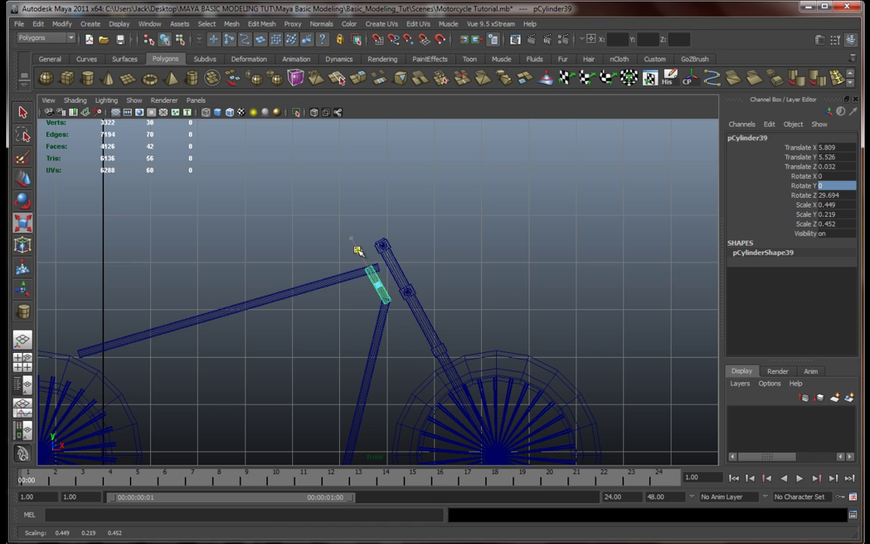
Reduce the connecting cylinder's tilt to Rotate Z 19.896 and shift it to Translate Y 5.513 to meet both frame tubes
key("e")
left_click_drag(391, 331, 384, 338)
key("w")
left_click_drag(378, 285, 382, 287)
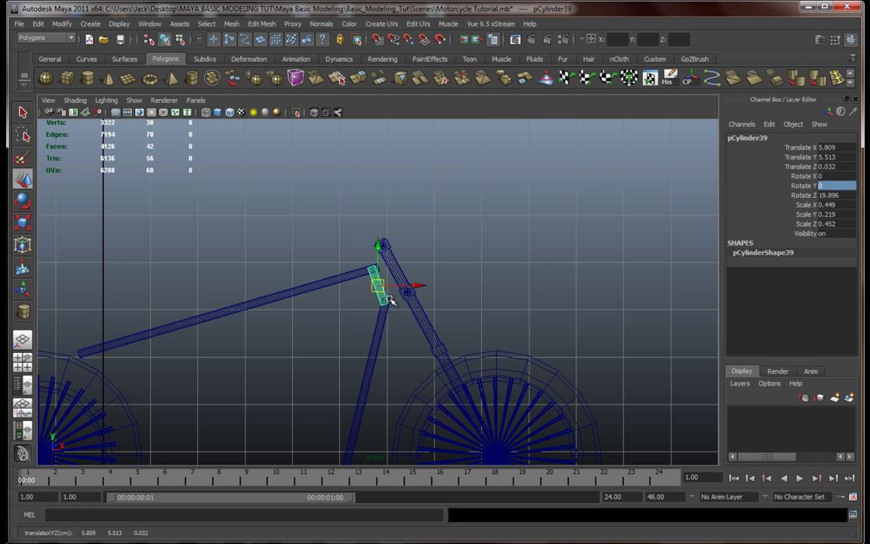
In the perspective view, nudge the short connecting cylinder to Translate X 5.833 and Translate Y 5.519
key("space")
key("space")
left_click(580, 228)
left_click_drag(536, 213, 490, 212, "alt")
right_click_drag(489, 211, 538, 208, "alt")
middle_click_drag(538, 208, 509, 227, "alt")
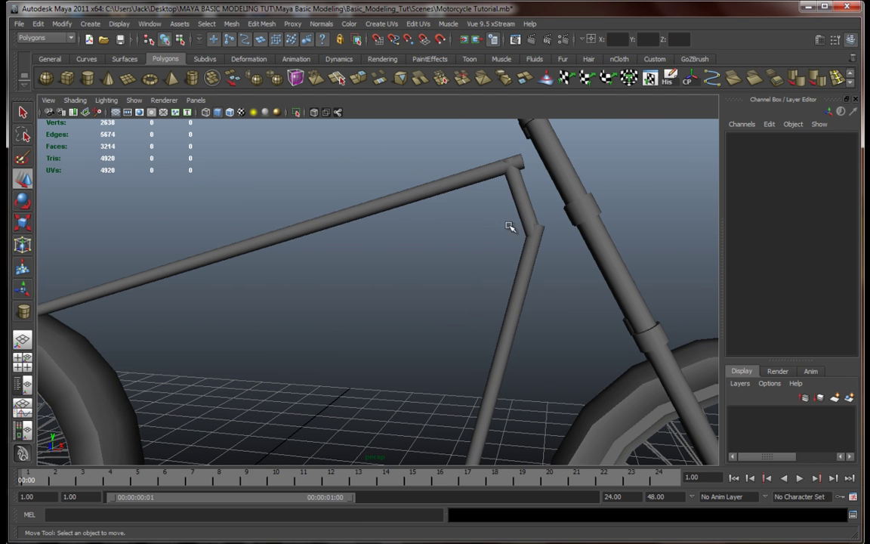
left_click(527, 215)
left_click_drag(557, 199, 568, 197)
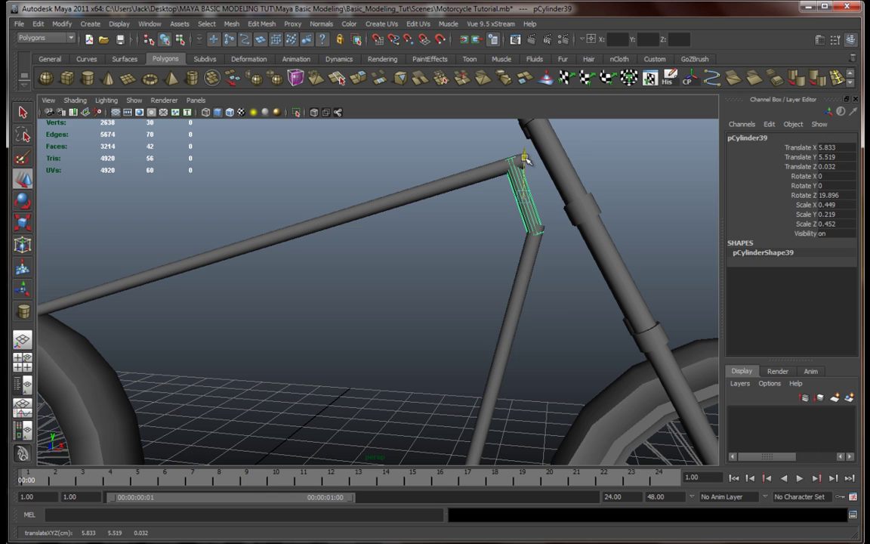
Examine from several angles how the connecting cylinder meets the two frame tubes and sits behind the fork
left_click(472, 248)
left_click_drag(472, 248, 508, 295, "alt")
scroll(442, 293, "up", 3)
middle_click_drag(472, 265, 487, 342, "alt")
left_click_drag(488, 342, 497, 282, "alt")
middle_click_drag(521, 284, 468, 287, "alt")
scroll(476, 272, "up", 5)
middle_click_drag(495, 245, 444, 361, "alt")
scroll(453, 271, "down", 3)
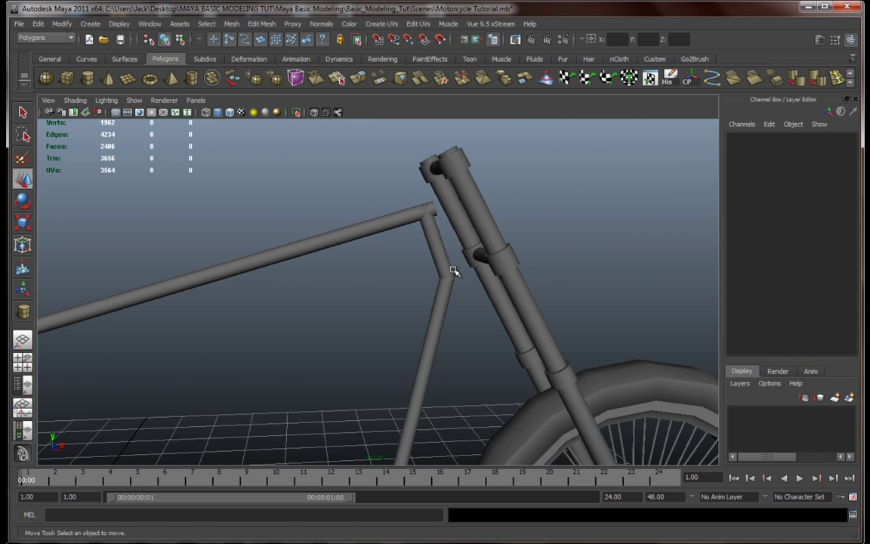
Enlarge the connecting cylinder to about 0.673, 0.328, 0.677, move it to Translate X 6.106 and tilt it to Rotate Z 27.733
left_click(453, 269)
key("r")
left_click_drag(436, 243, 470, 305)
left_click_drag(427, 280, 414, 285)
key("w")
left_click_drag(419, 252, 466, 281)
key("e")
left_click_drag(385, 274, 394, 282)
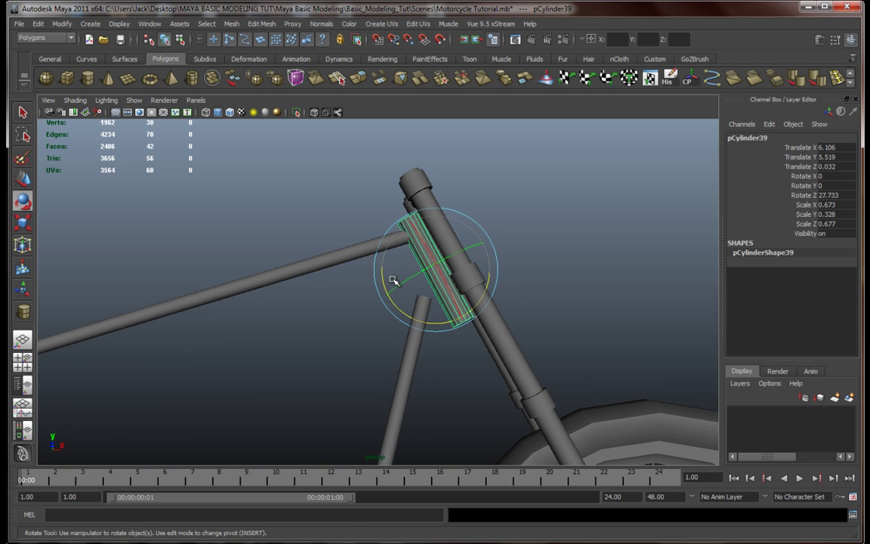
In the front view, move the enlarged head cylinder to Translate X 6.009 and Translate Y 5.798, alongside the fork crossbars
key("w")
key("space")
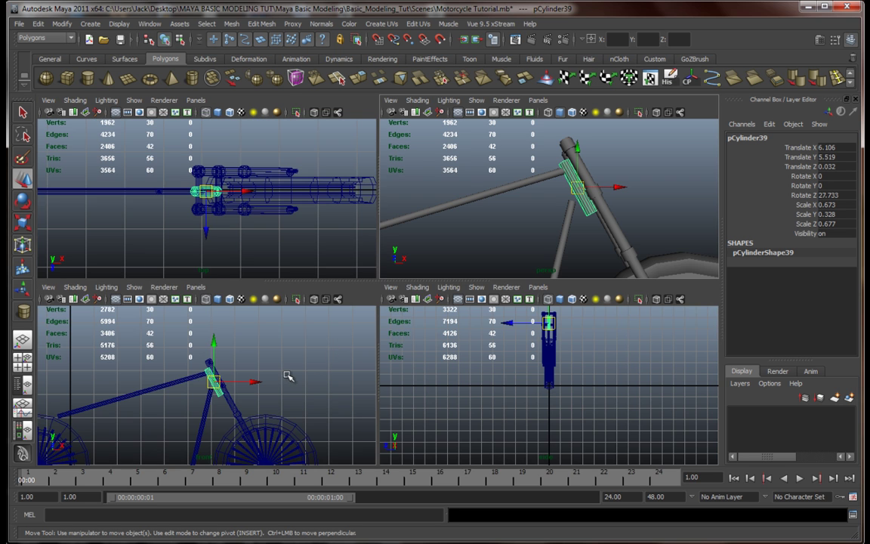
key("space")
scroll(460, 354, "up", 5)
left_click_drag(382, 309, 376, 292)
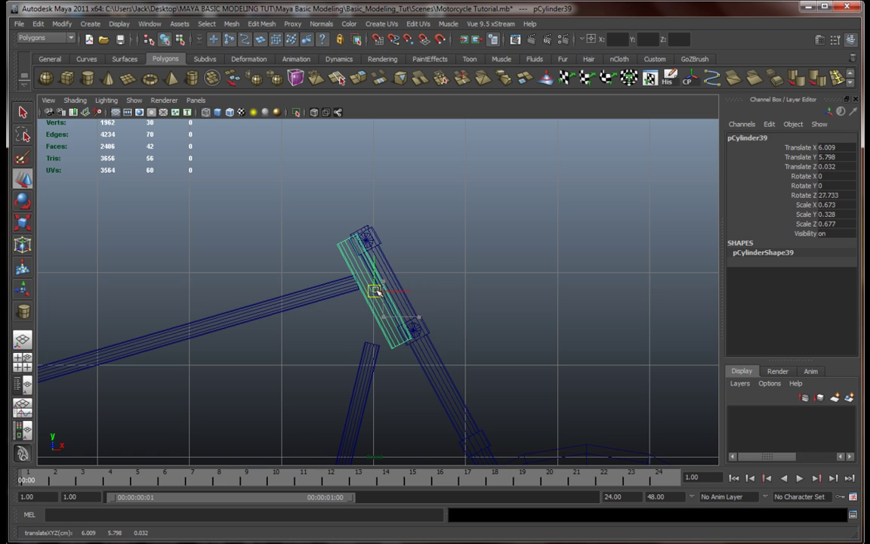
Slim the head cylinder to Scale X 0.516 and Scale Z 0.565
key("r")
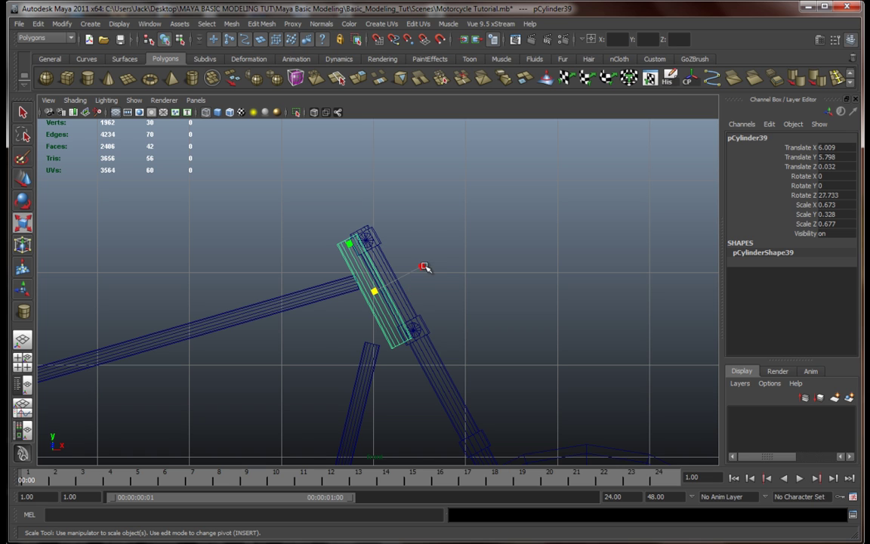
key("space")
key("space")
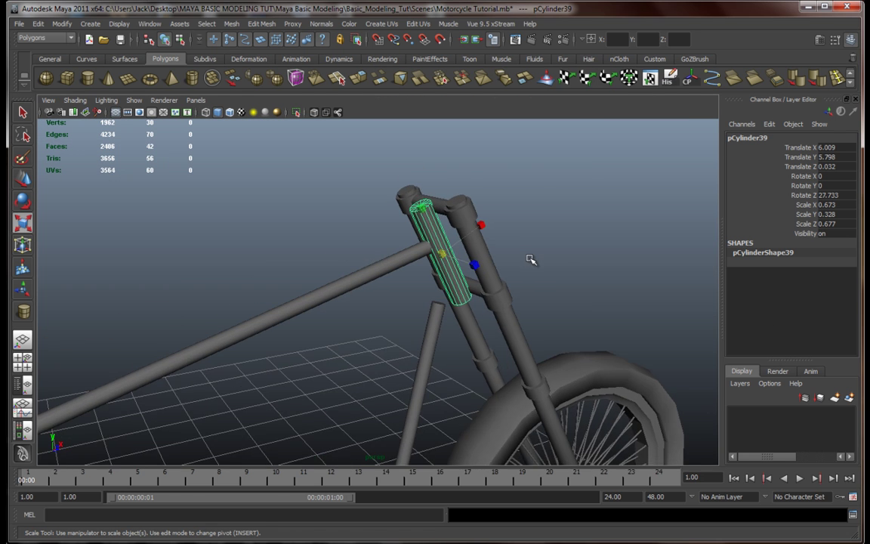
scroll(530, 259, "up", 5)
middle_click_drag(532, 211, 479, 301, "alt")
mouse_move(479, 300)
left_mouse_down("alt")
mouse_move(502, 309)
mouse_move(481, 281)
mouse_move(474, 288)
left_mouse_up("alt")
left_click_drag(487, 332, 425, 296)
scroll(425, 295, "up", 4)
middle_click_drag(404, 207, 401, 265, "alt")
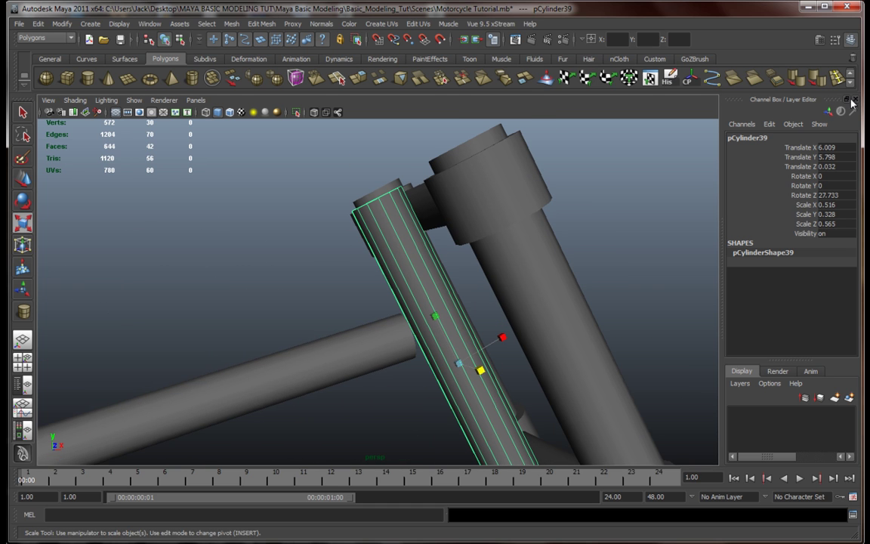
Insert four edge loops around the head cylinder, two near each end
left_click(838, 79)
left_click_drag(407, 256, 383, 199)
left_click_drag(404, 244, 412, 264)
middle_click_drag(482, 367, 398, 261, "alt")
mouse_move(407, 277)
left_mouse_down()
mouse_move(414, 298)
mouse_move(407, 281)
left_mouse_up()
left_click_drag(426, 316, 393, 302)
Select the bands of faces between the paired edge loops near both ends of the head cylinder
key("q")
right_click_drag(406, 312, 400, 339)
key("4")
left_click_drag(356, 304, 465, 305)
middle_click_drag(324, 324, 416, 407, "alt")
middle_click_drag(319, 331, 425, 414, "alt")
middle_click_drag(405, 306, 402, 375, "alt")
left_click_drag(402, 382, 518, 276, "alt")
middle_click_drag(521, 302, 475, 242, "alt")
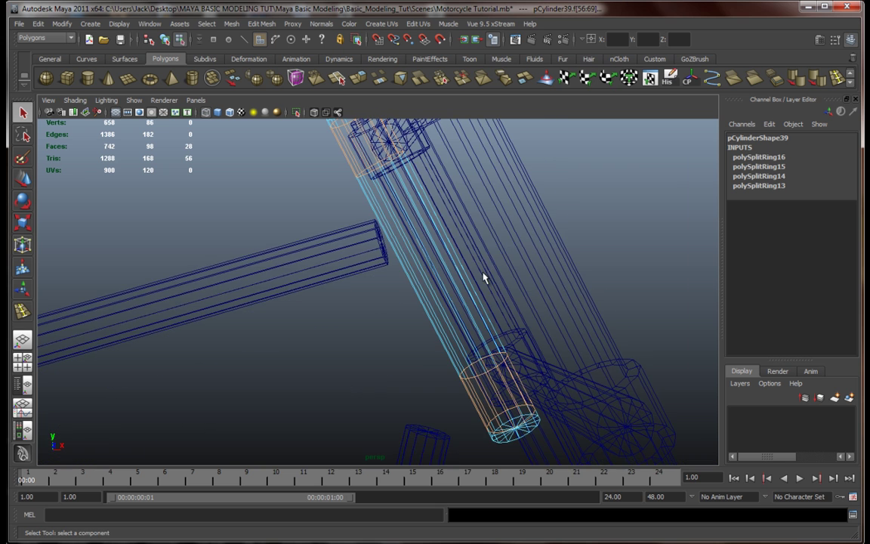
Extrude the selected face bands, scale them slightly outward as raised collars, and return to object mode
key("5")
mouse_move(493, 286)
left_mouse_down("alt")
mouse_move(519, 298)
mouse_move(510, 300)
left_mouse_up("alt")
middle_click_drag(510, 300, 500, 334, "alt")
left_click_drag(500, 337, 487, 321, "alt")
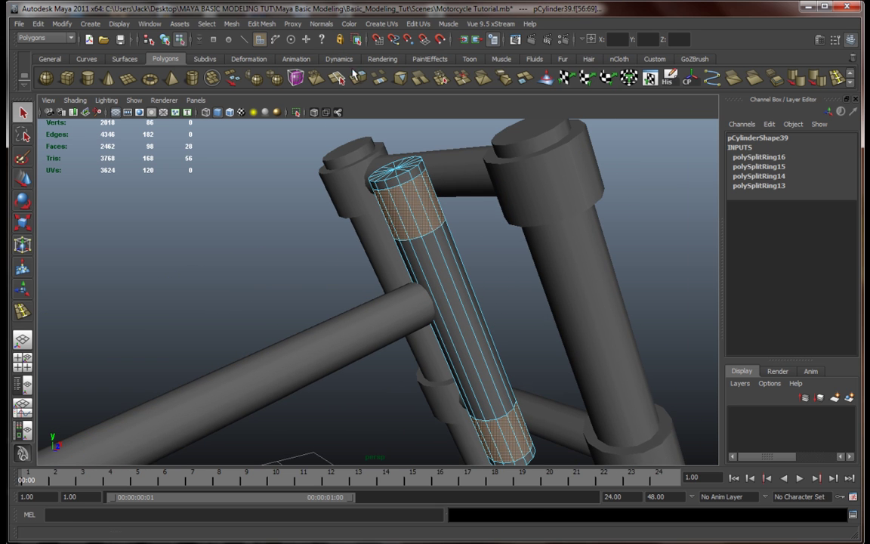
key("g")
left_click_drag(443, 258, 492, 324, "alt")
key("r")
middle_click_drag(492, 325, 492, 315, "alt")
left_click_drag(492, 314, 444, 293, "alt")
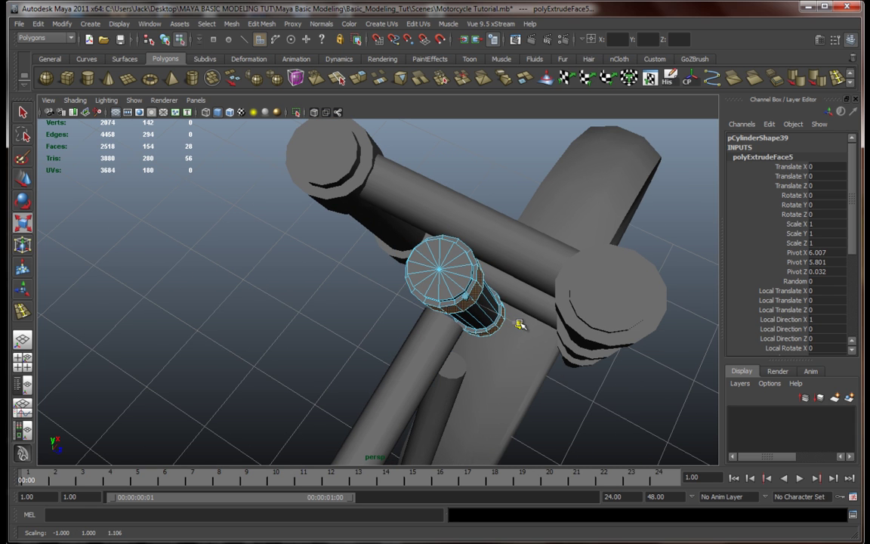
left_click_drag(521, 325, 393, 283, "alt")
right_click_drag(392, 269, 445, 252)
key("w")
left_click_drag(382, 273, 451, 294, "alt")
In the front view, move the upper frame tube to Translate X 2.564, Translate Y 5.121 and lengthen it to Scale Y 1.775
left_click(398, 249)
key("space")
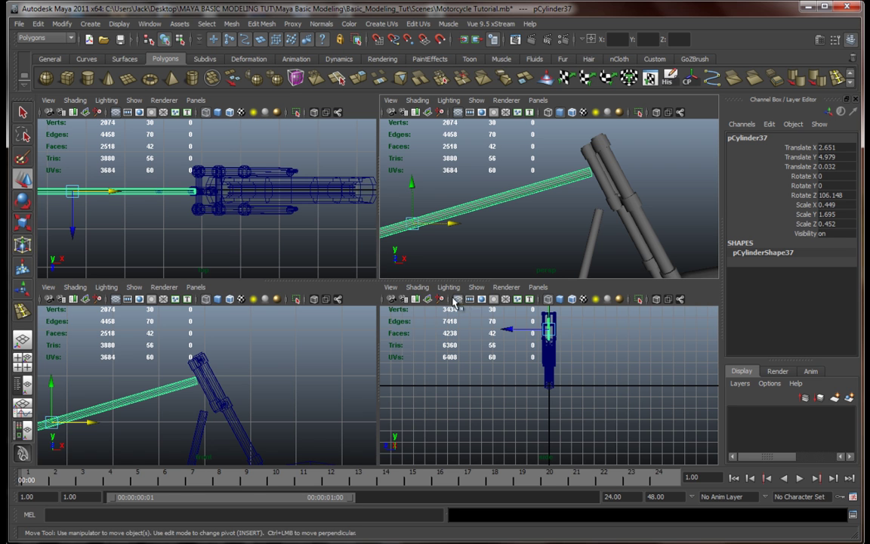
key("space")
middle_click_drag(307, 366, 555, 329, "alt")
right_click_drag(556, 328, 404, 371, "alt")
middle_click_drag(392, 363, 408, 343, "alt")
scroll(408, 343, "up", 3)
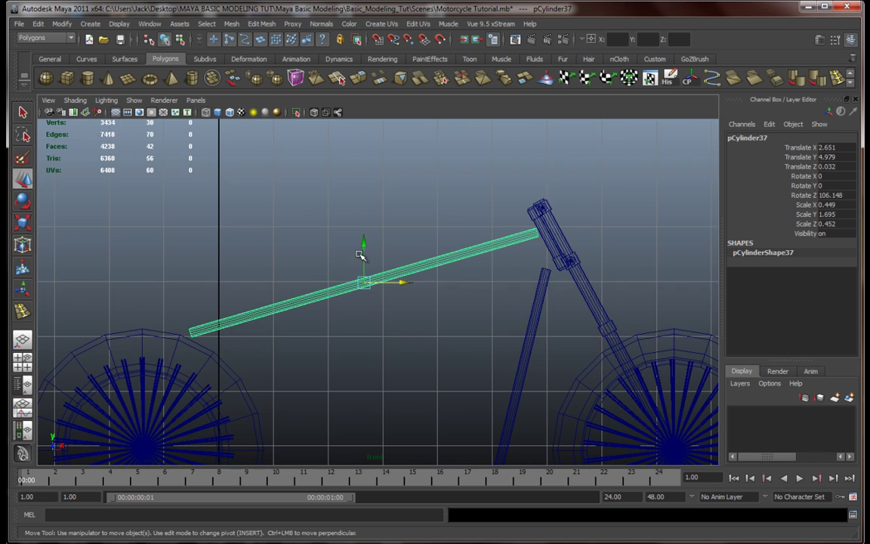
left_click_drag(364, 279, 359, 273)
key("r")
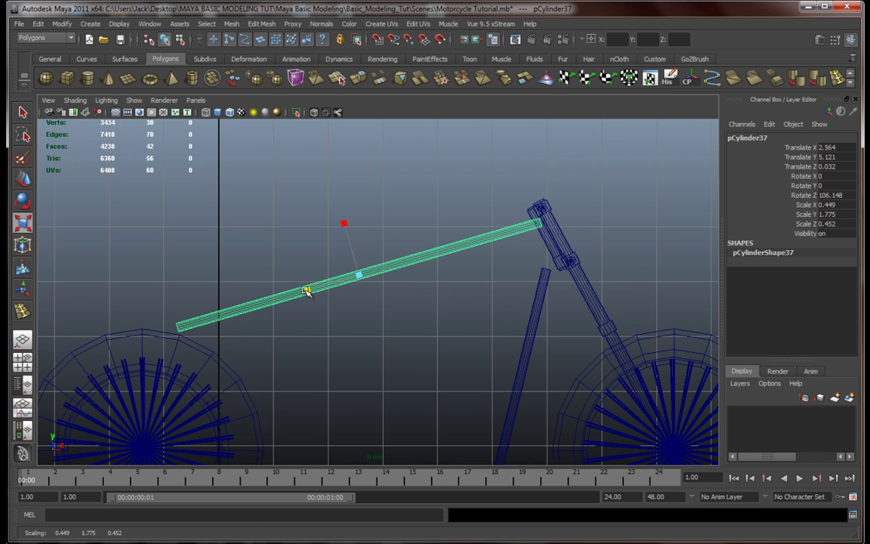
Move the down tube to Translate X 5.6 and Translate Y 3.191 so it reaches the lower end of the head cylinder
left_click(524, 341)
middle_click_drag(505, 351, 523, 342, "alt")
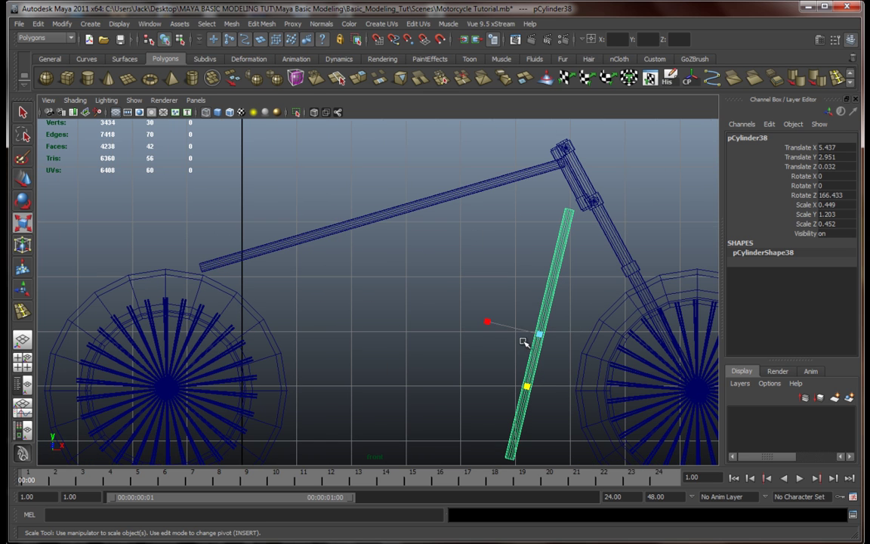
key("w")
left_click_drag(538, 333, 548, 321)
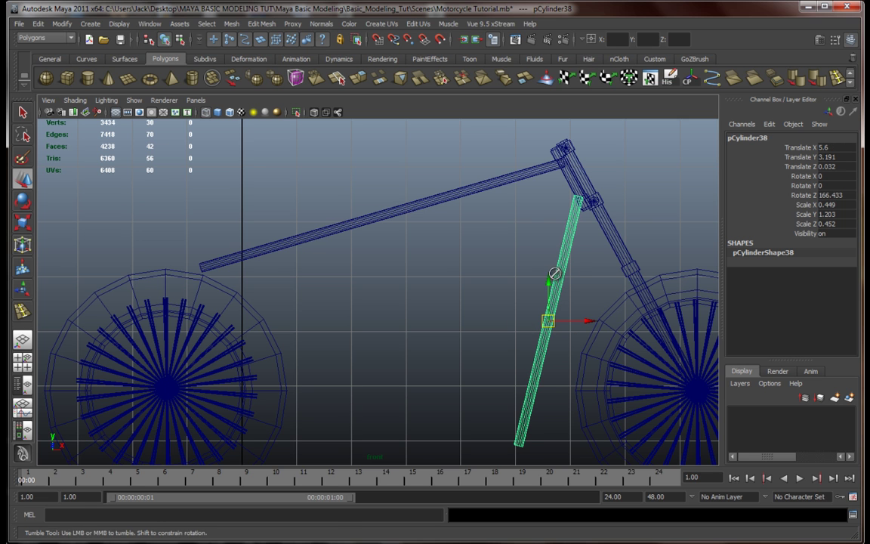
key("space")
key("space")
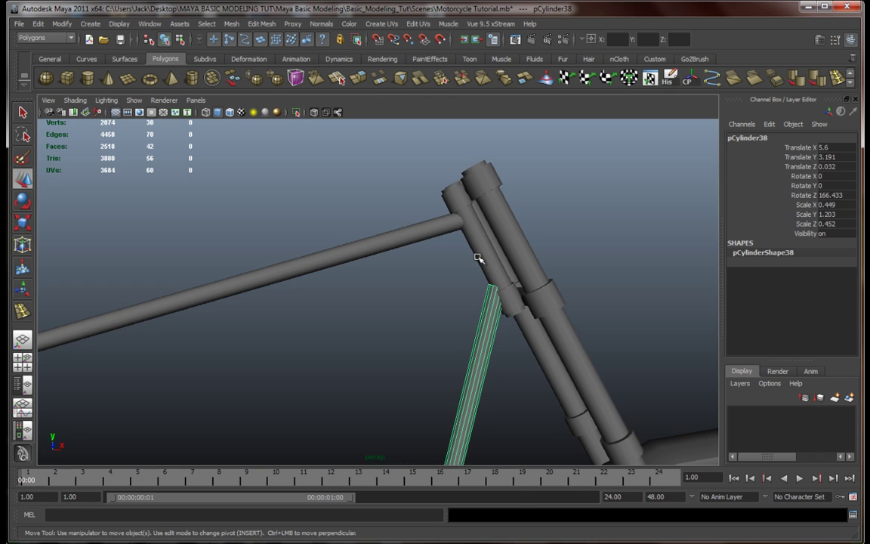
Move the down tube's upper end vertices slightly up and forward into the head cylinder, then return to object mode
left_click_drag(480, 254, 524, 260, "alt")
left_click_drag(576, 225, 501, 251, "alt")
scroll(504, 254, "up", 5)
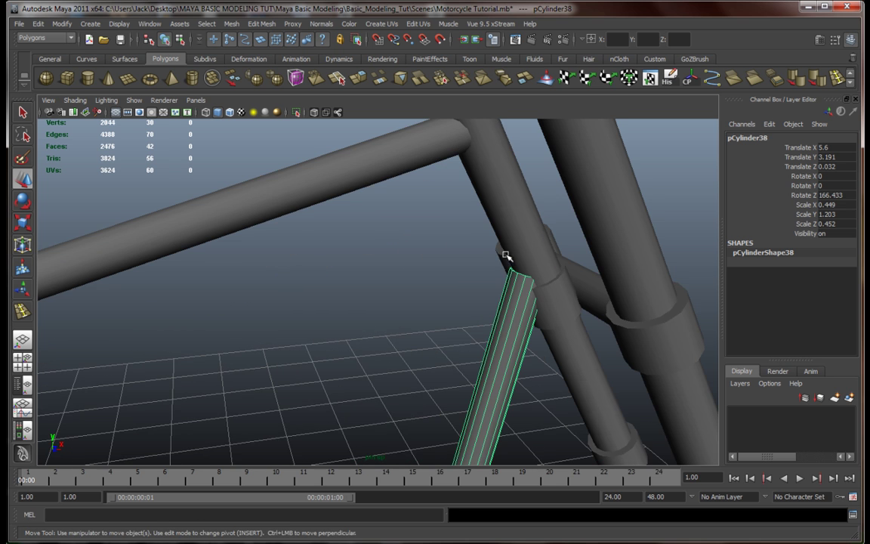
middle_click_drag(551, 275, 481, 265, "alt")
left_click_drag(456, 273, 502, 276, "alt")
right_click_drag(420, 299, 368, 295)
key("4")
left_click_drag(363, 246, 490, 297)
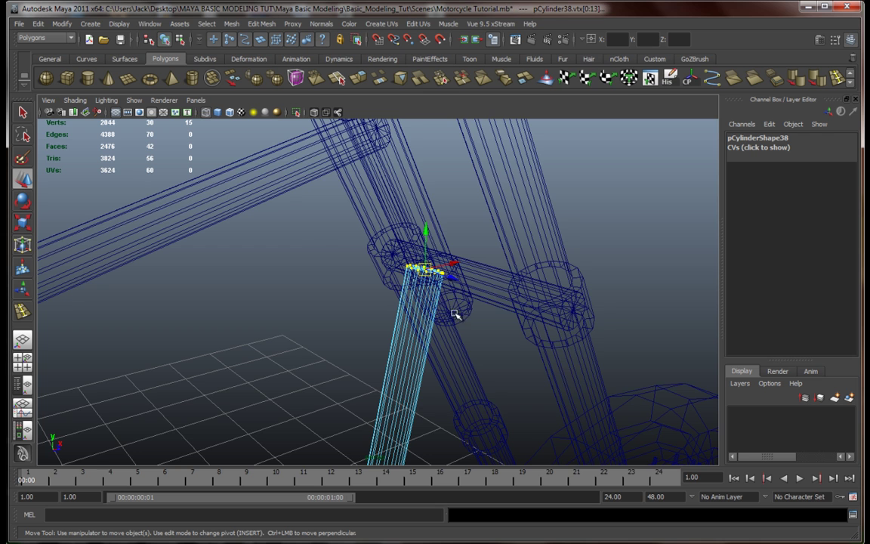
key("5")
left_click_drag(447, 239, 446, 231)
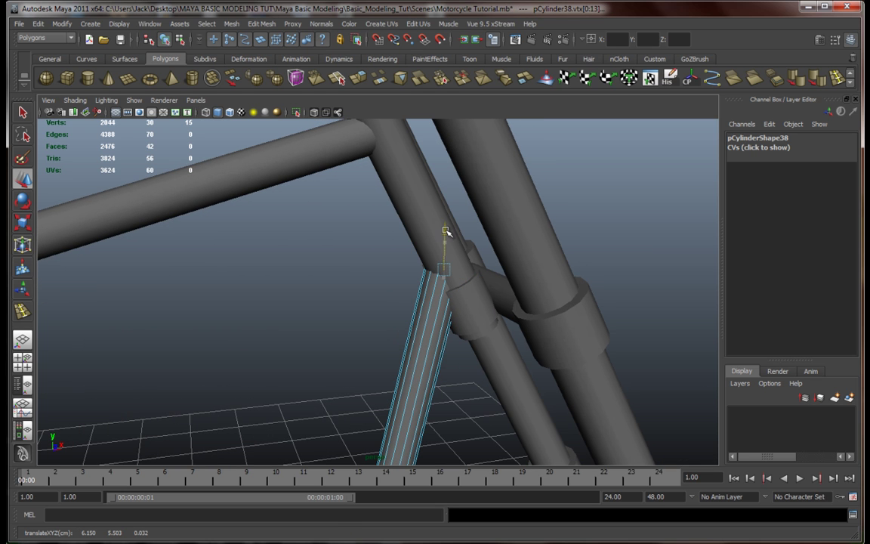
left_click_drag(480, 267, 489, 268)
left_click_drag(480, 324, 455, 320, "alt")
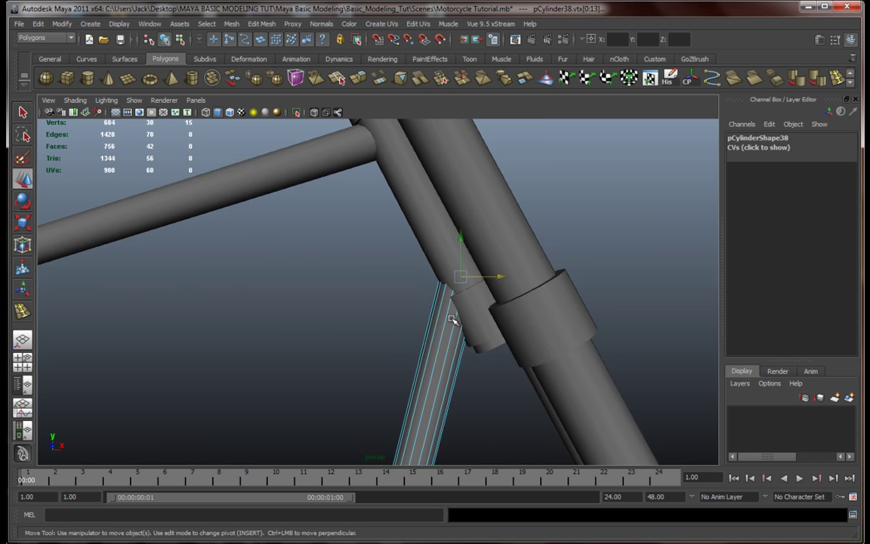
scroll(455, 319, "down", 5)
middle_click_drag(454, 319, 510, 255, "alt")
left_click_drag(510, 256, 506, 320, "alt")
right_click_drag(437, 279, 445, 262)
left_click(382, 284)
Examine the whole motorcycle frame and wheels from several angles
left_click_drag(382, 283, 450, 303, "alt")
right_click_drag(449, 303, 482, 278, "alt")
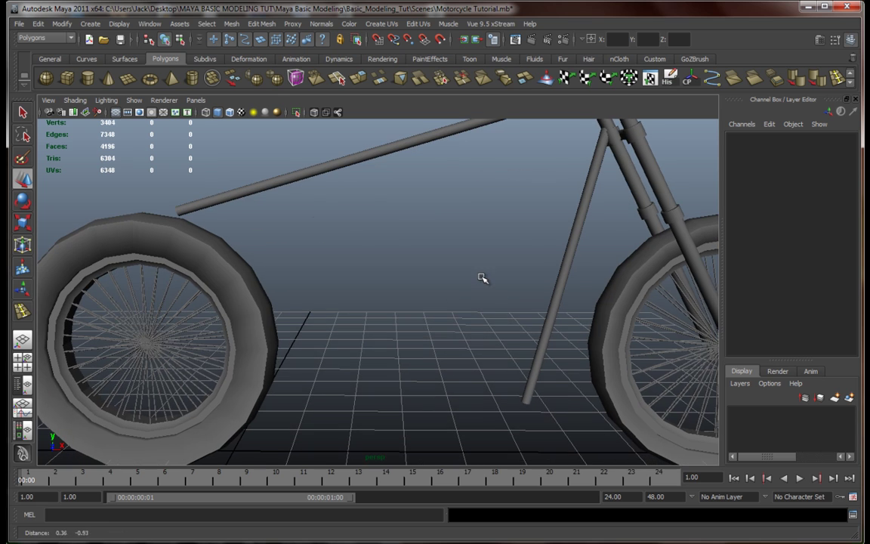
scroll(511, 320, "down", 4)
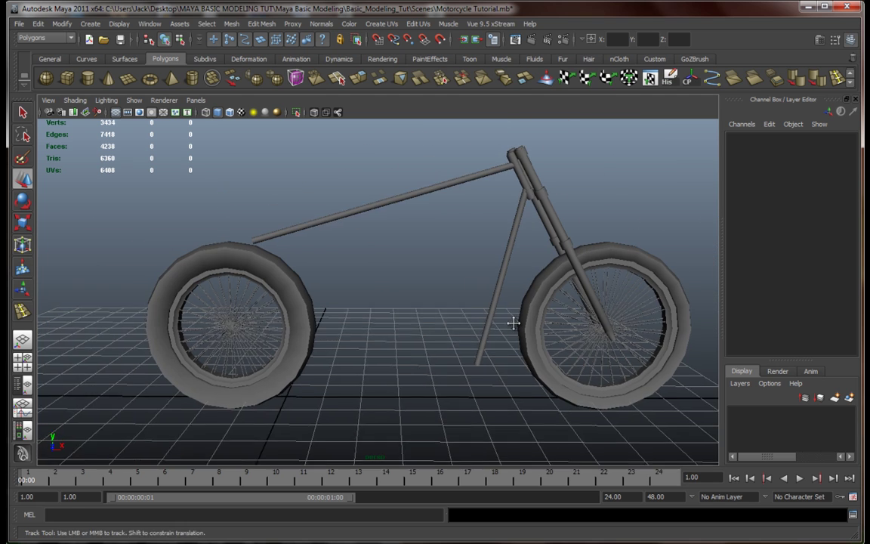
middle_click_drag(514, 323, 513, 346, "alt")
left_click_drag(474, 322, 440, 319, "alt")
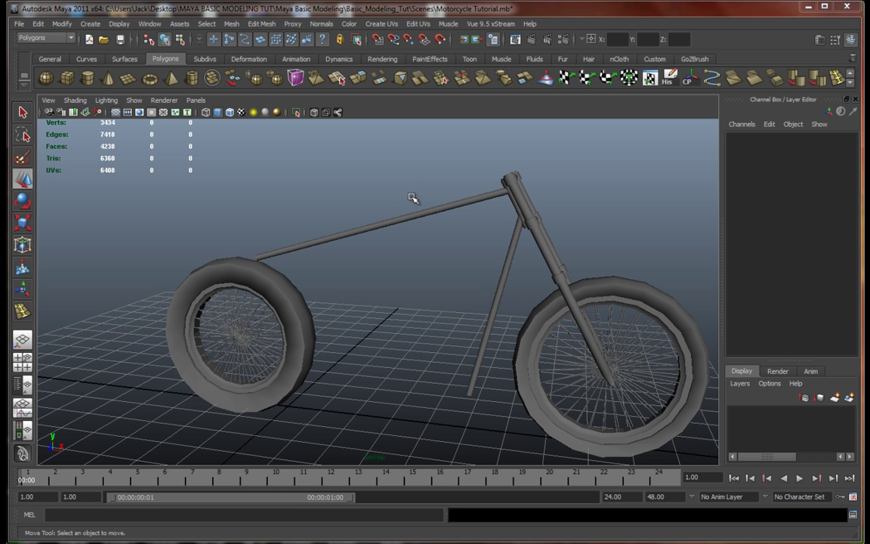
left_click_drag(575, 245, 415, 245, "alt")
right_click_drag(414, 245, 342, 237, "alt")
left_click_drag(346, 232, 419, 312, "alt")
middle_click_drag(419, 313, 451, 274, "alt")
right_click_drag(451, 275, 431, 278, "alt")
left_click_drag(431, 278, 498, 281, "alt")
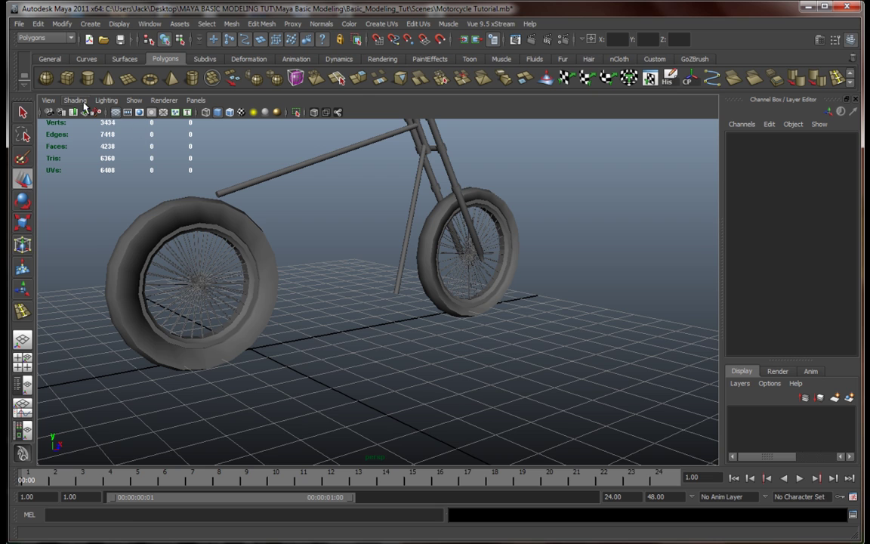
Create a polygon sphere of radius about 1.215 beside the motorcycle, with 16 axis and 16 height subdivisions
left_click(47, 78)
right_click_drag(486, 345, 465, 341, "alt")
left_click_drag(465, 341, 479, 350, "alt")
left_click_drag(478, 390, 535, 387)
middle_click_drag(551, 381, 474, 324, "alt")
left_click_drag(473, 324, 424, 325, "alt")
right_click_drag(424, 324, 437, 328, "alt")
left_click(798, 274)
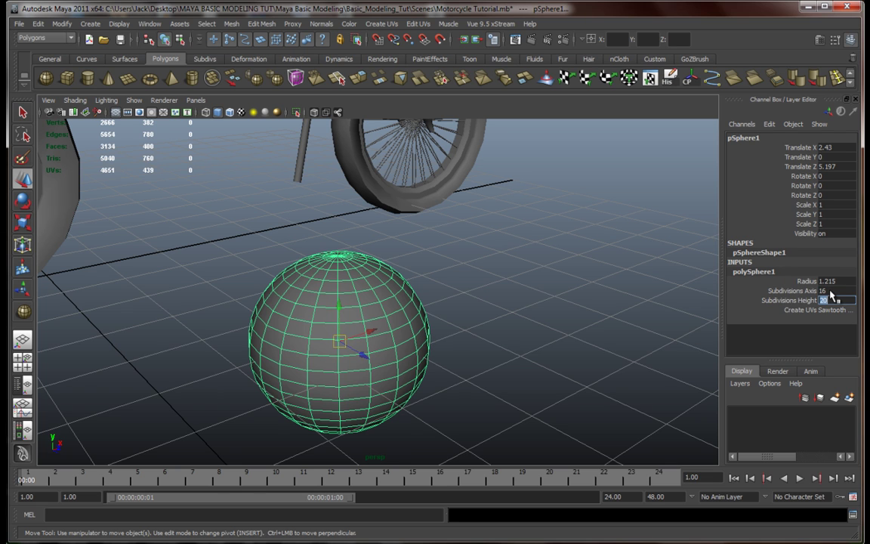
key("Return")
In the front view, select the forward-facing half of the sphere's faces and delete them to leave a hemisphere
left_click_drag(704, 296, 432, 276, "alt")
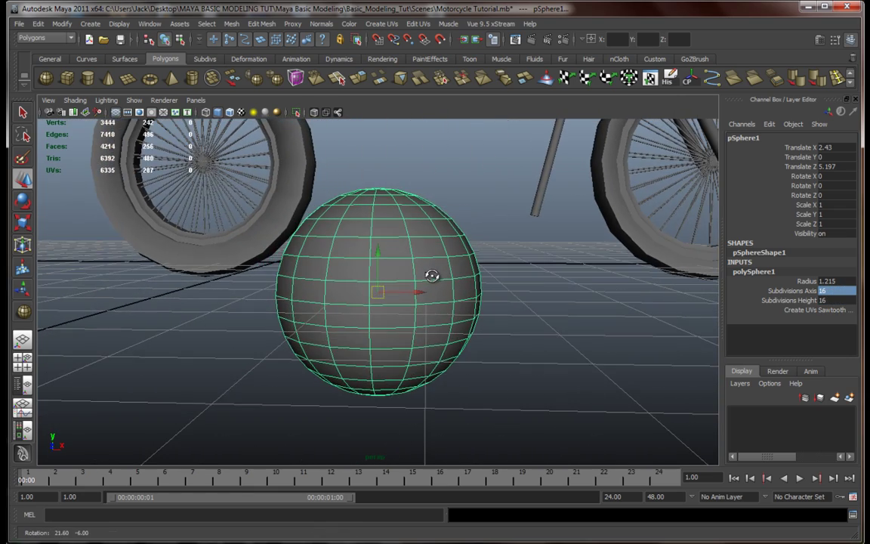
right_click(413, 229)
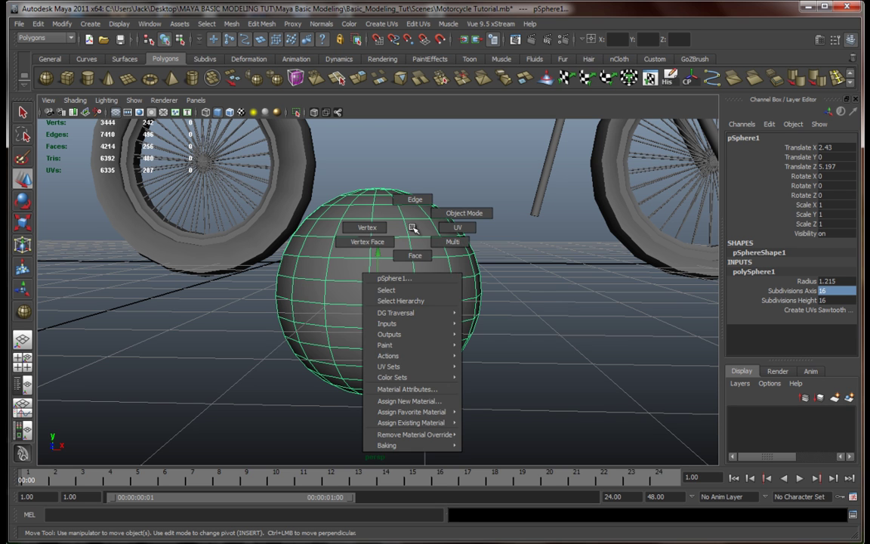
left_click(414, 255)
left_click(407, 262)
key("space")
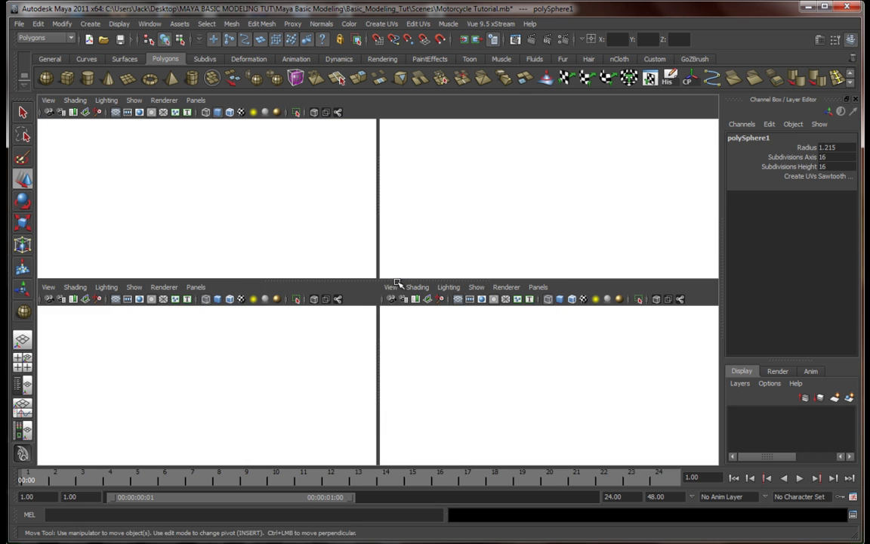
key("space")
middle_click_drag(328, 446, 335, 310, "alt")
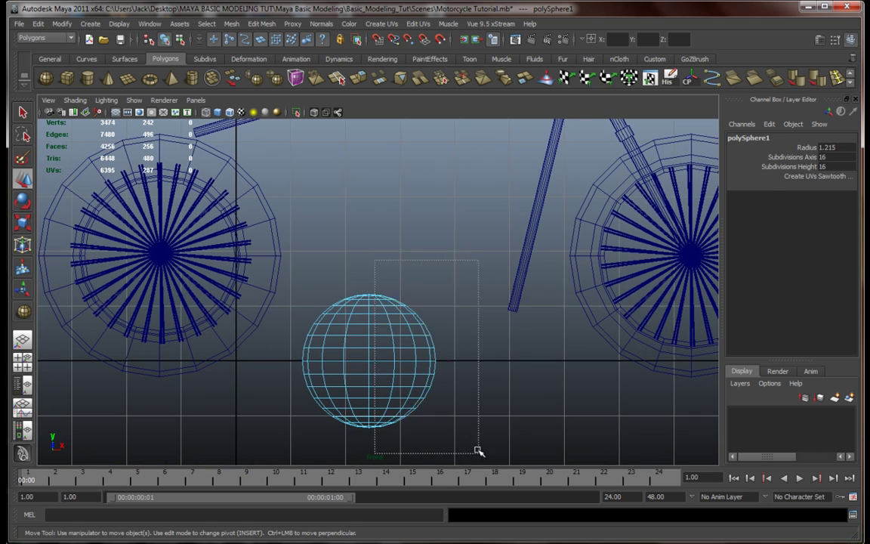
left_click_drag(477, 451, 477, 451)
key("space")
key("space")
left_click_drag(437, 189, 353, 323, "alt")
scroll(385, 242, "up", 4)
scroll(427, 276, "down", 4)
key("Delete")
Return to object mode and scale the hemisphere to Scale X 0.921, Scale Y 0.719 and Scale Z 0.844
right_click_drag(354, 297, 378, 279)
left_click(376, 296)
left_click_drag(375, 301, 428, 342, "alt")
scroll(341, 302, "down", 5)
key("r")
middle_click_drag(448, 359, 460, 315, "alt")
scroll(460, 315, "up", 4)
left_click_drag(460, 315, 412, 344, "alt")
In the front view, move the hemisphere to Translate X 7.281 and Translate Y 6.131, in front of the fork's upper end
key("w")
key("space")
key("space")
scroll(348, 377, "down", 5)
middle_click_drag(348, 377, 292, 430, "alt")
left_click_drag(296, 377, 377, 219)
In the side view, center the hemisphere on the fork at Translate Z -0.004
key("space")
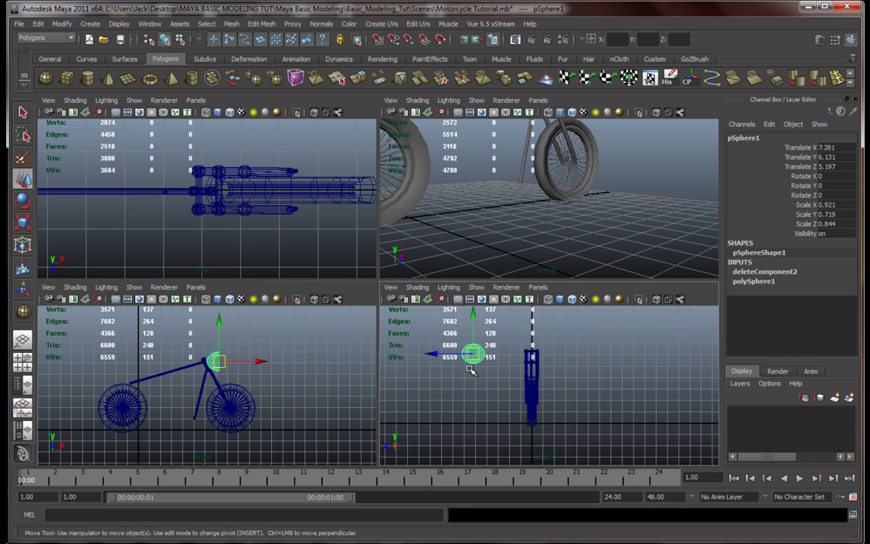
key("space")
left_click(231, 244)
left_click(216, 236)
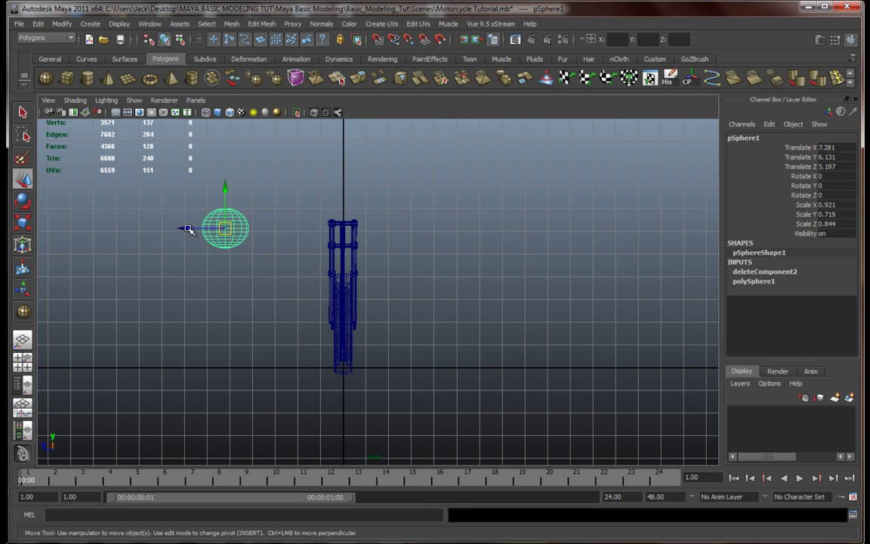
left_click_drag(188, 228, 303, 229)
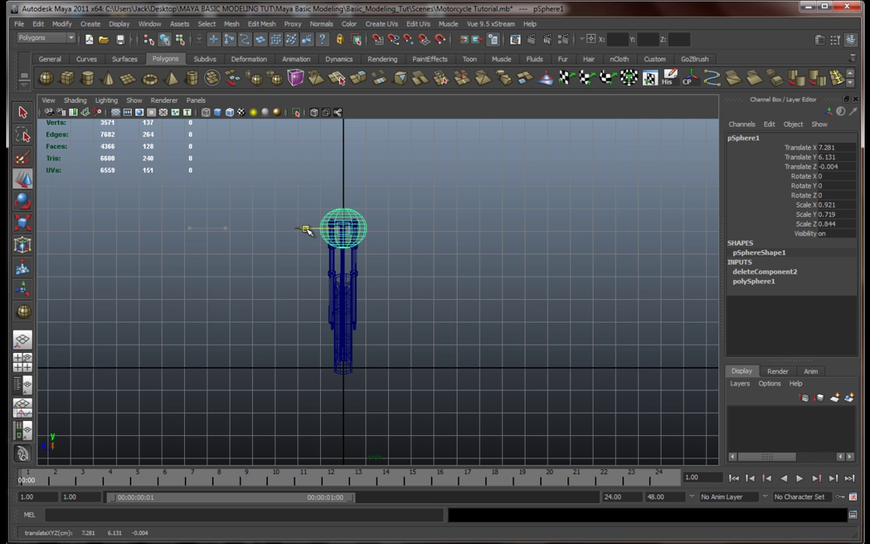
Scale the hemisphere to X 0.503, Y 0.393, Z 0.461 and move it between the fork tubes at Translate 6.553, 6.049, 0.022
key("space")
key("space")
left_click_drag(569, 225, 466, 247, "alt")
key("r")
left_click_drag(442, 303, 335, 306)
left_click_drag(454, 310, 362, 261, "alt")
key("w")
Tilt the hemisphere to Rotate Z 6.87 to follow the fork's angle, and deselect it
left_click_drag(406, 313, 409, 283, "alt")
key("e")
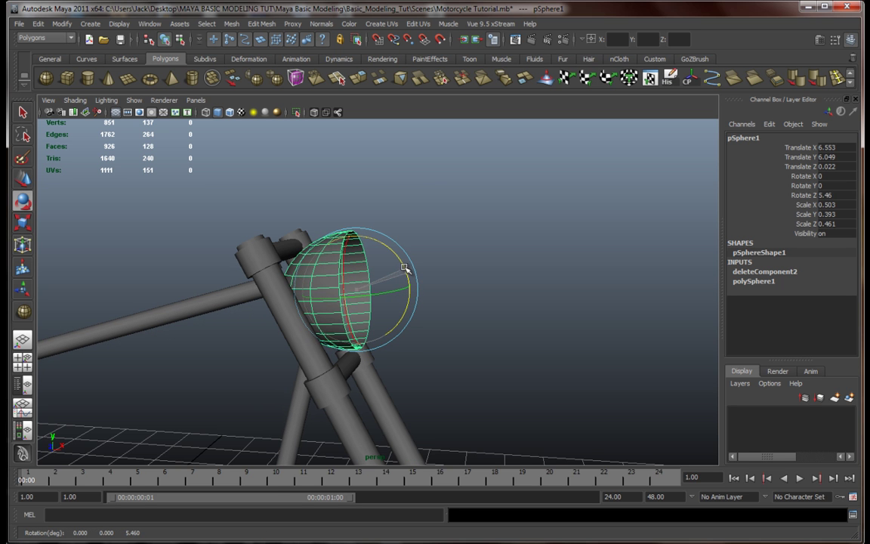
key("w")
left_click_drag(398, 292, 252, 288, "alt")
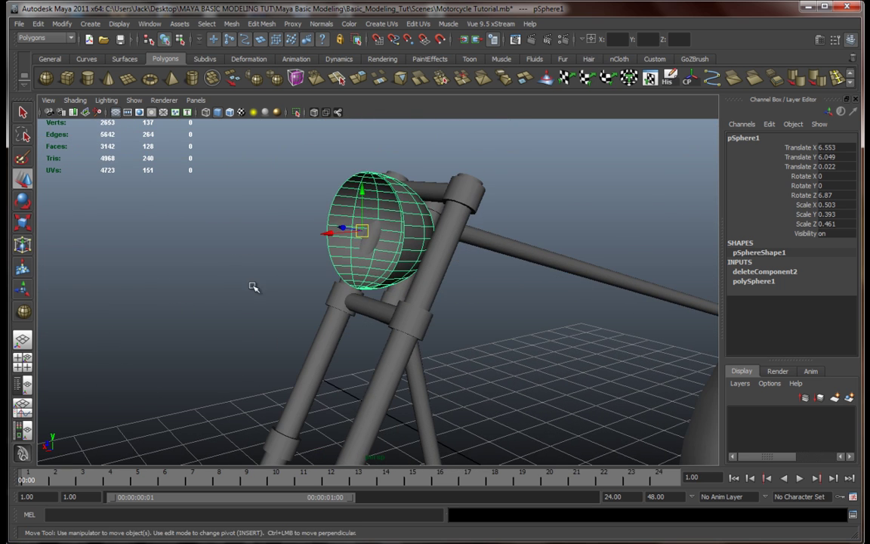
left_click(462, 332)
Create a polygon sphere with a radius of about 1.053 on the grid beside the motorcycle
mouse_move(462, 331)
left_mouse_down("alt")
mouse_move(342, 334)
mouse_move(528, 332)
mouse_move(448, 320)
left_mouse_up("alt")
scroll(520, 330, "down", 8)
left_click_drag(520, 330, 482, 354, "alt")
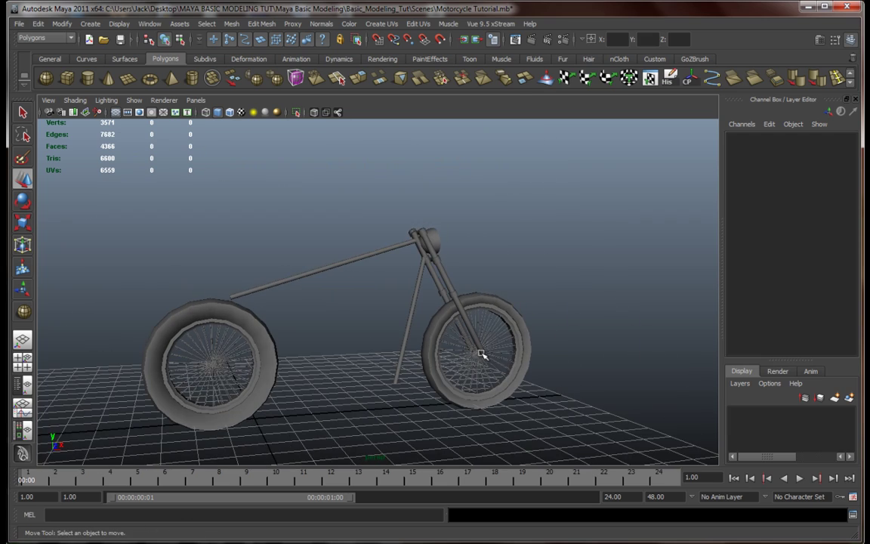
left_click_drag(548, 367, 527, 343, "alt")
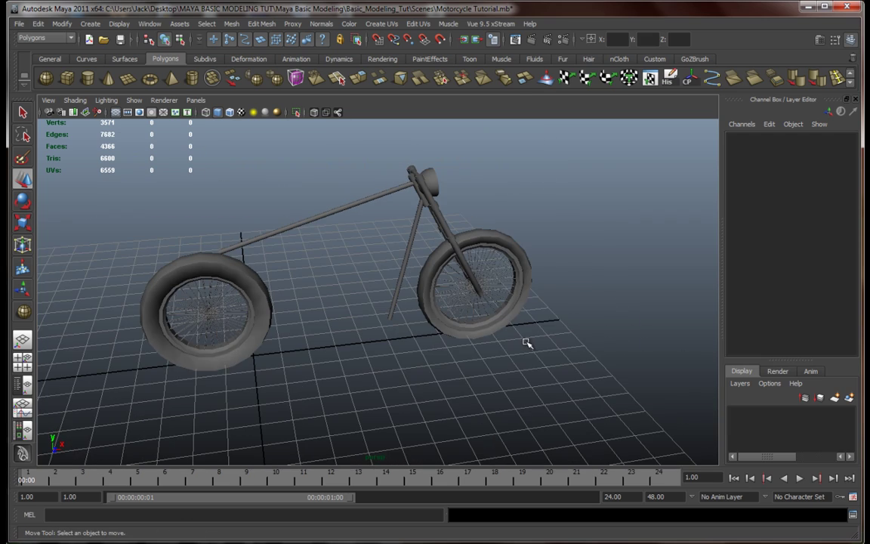
middle_click_drag(530, 342, 525, 361, "alt")
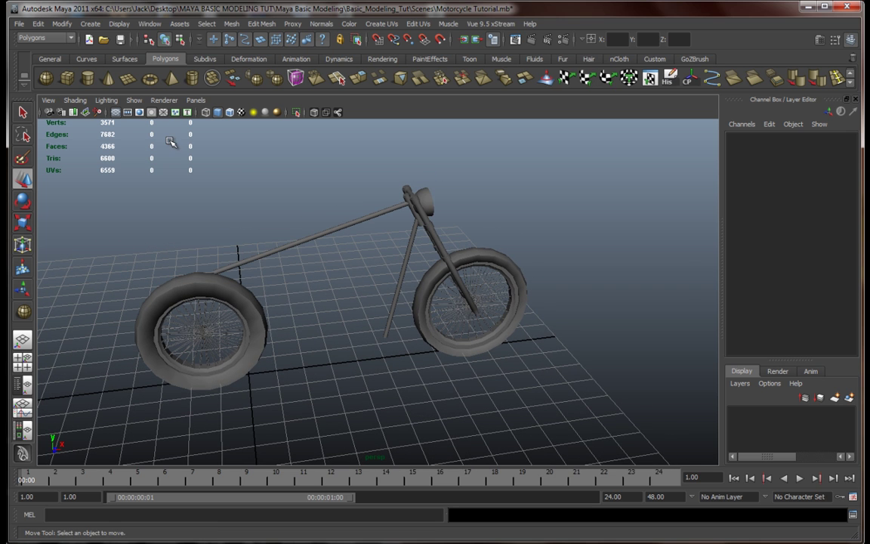
left_click(47, 80)
left_click_drag(398, 315, 460, 345, "alt")
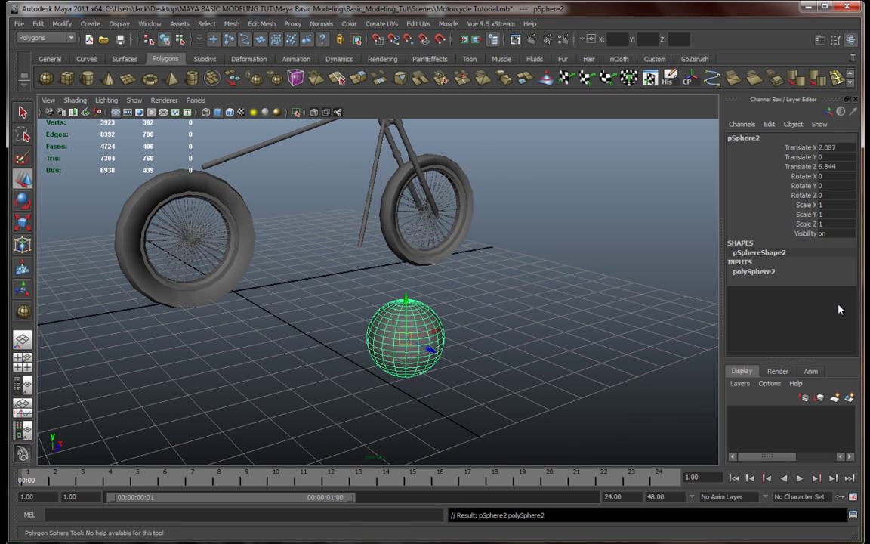
Set the new sphere's Subdivisions Axis and Subdivisions Height to 16
left_click(776, 272)
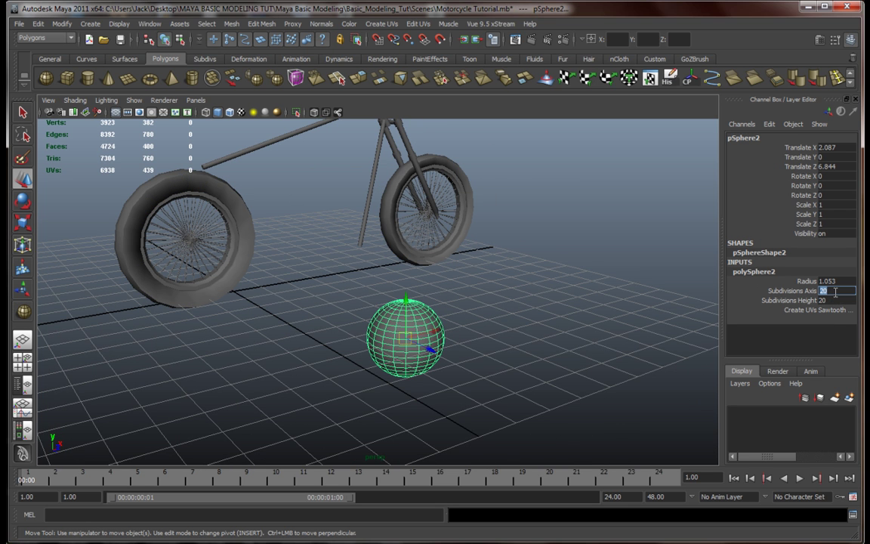
left_click(835, 293)
type("16")
key("Tab")
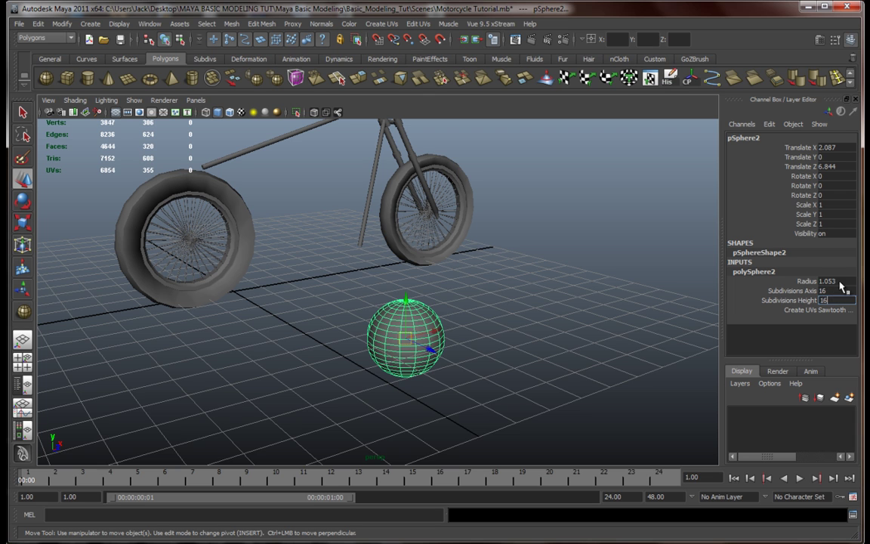
key("Return")
Flatten the new sphere into a lens shape by scaling it to Scale X 0.224
left_click_drag(462, 325, 363, 369, "alt")
key("r")
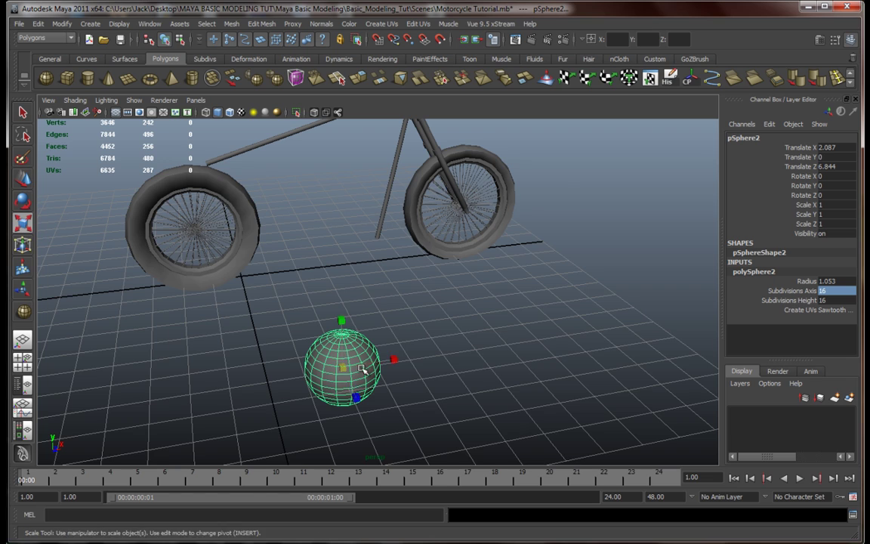
middle_click_drag(362, 370, 411, 318, "alt")
scroll(411, 327, "up", 5)
left_click_drag(410, 331, 362, 308, "alt")
left_click_drag(427, 276, 346, 350)
middle_click_drag(346, 350, 317, 341, "alt")
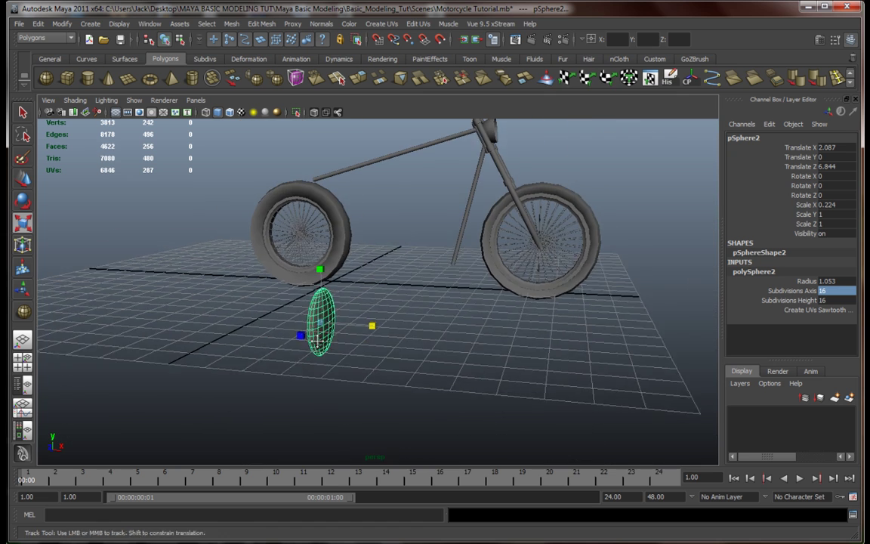
In the front view, move the flattened sphere to the headlight's opening at Translate X 6.778 and Translate Y 6.024
left_click_drag(318, 342, 332, 350, "alt")
key("space")
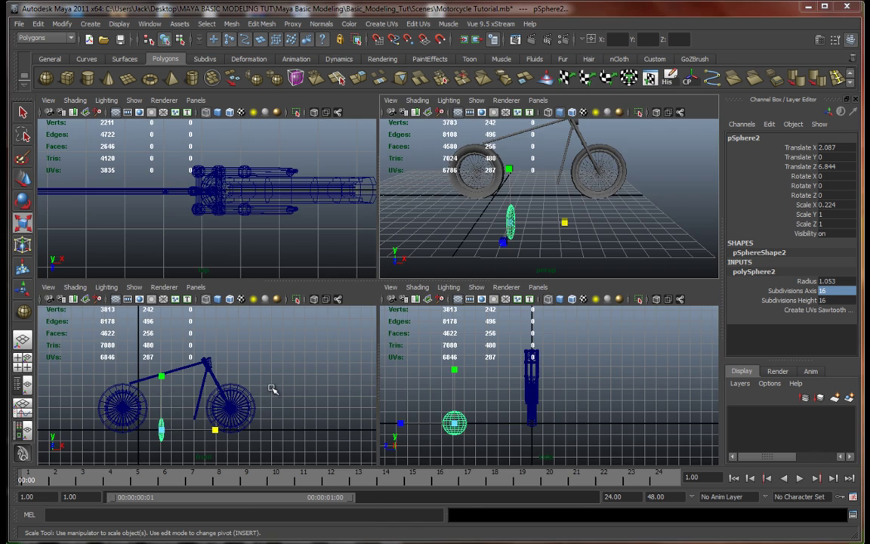
key("space")
key("w")
left_click_drag(270, 399, 382, 260)
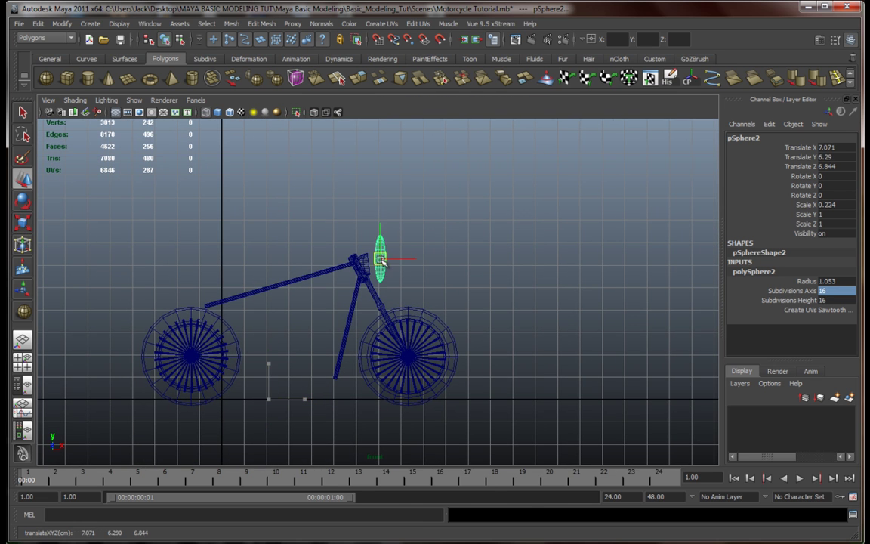
In the side view, center the flattened sphere on the fork at Translate Z 0.014
key("space")
key("space")
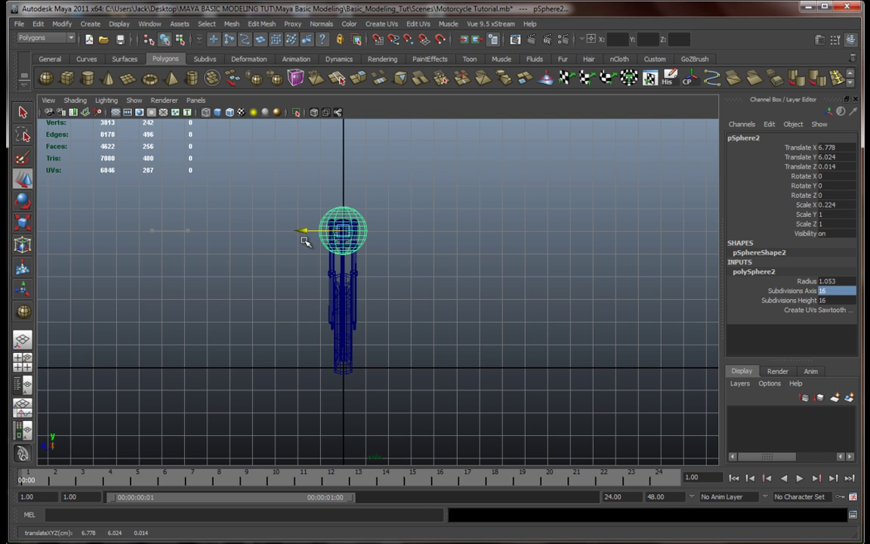
key("space")
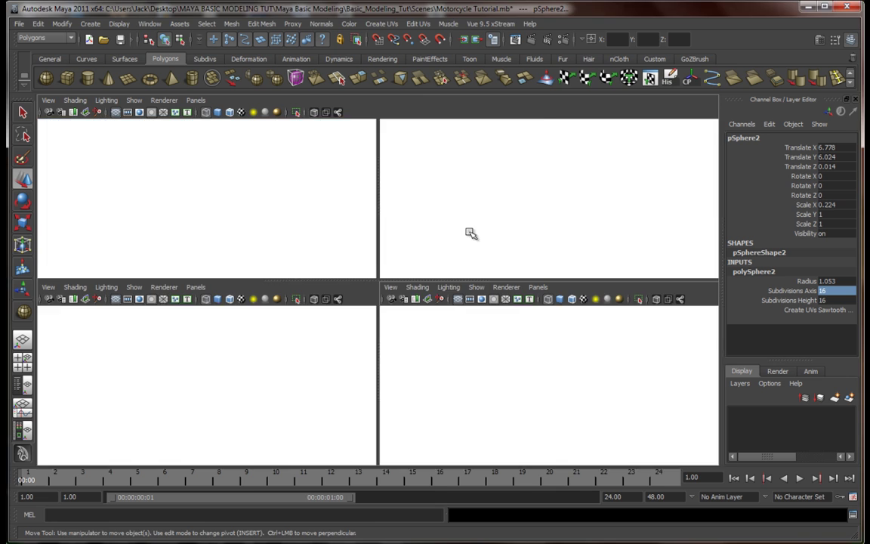
Scale the lens sphere to X 0.091, Y 0.405 and Z 0.405, and move it into the housing at Translate X 6.564
key("space")
key("f")
left_click_drag(491, 237, 337, 269, "alt")
key("r")
key("w")
Rotate the lens to Rotate Z 6.619 to match the housing's tilt, and raise it to Translate Y 6.059
key("e")
left_click(277, 219)
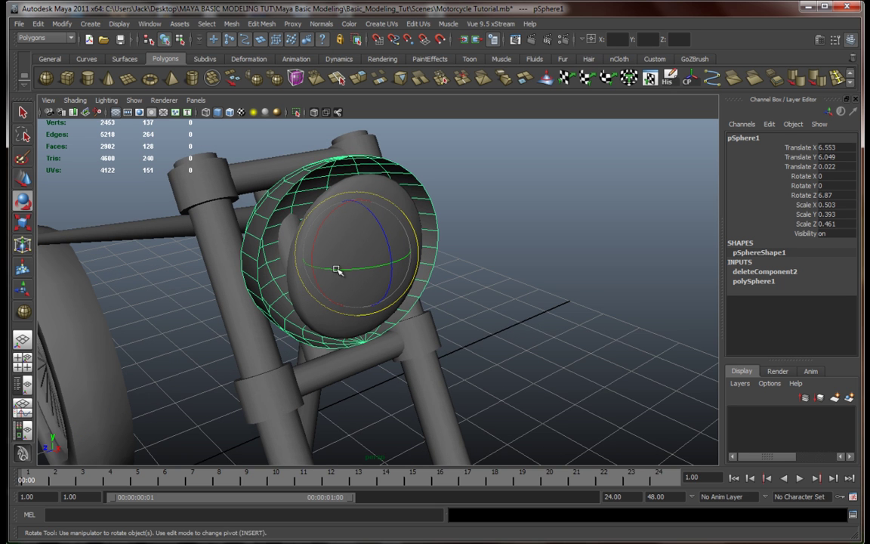
left_click(307, 311)
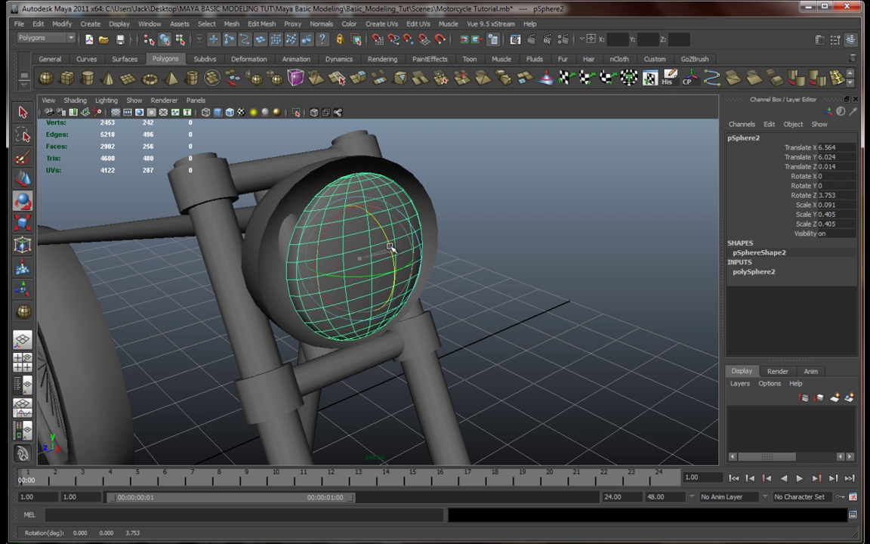
left_click_drag(460, 273, 260, 242, "alt")
key("w")
left_click_drag(385, 215, 486, 274, "alt")
Widen the lens to about Scale Z 0.517 and fine-tune its scale to fill the headlight housing's opening
key("r")
left_click_drag(311, 248, 369, 214)
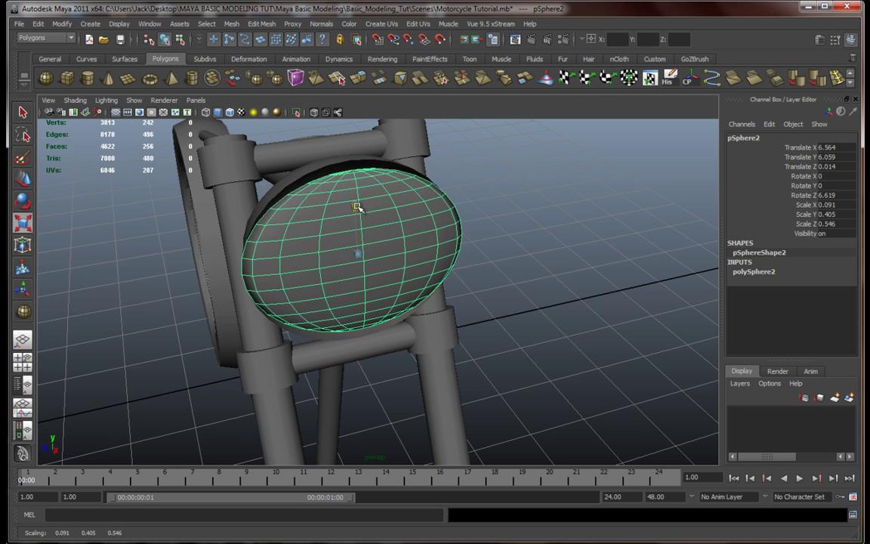
left_click_drag(391, 230, 370, 227, "alt")
left_click_drag(310, 244, 314, 244)
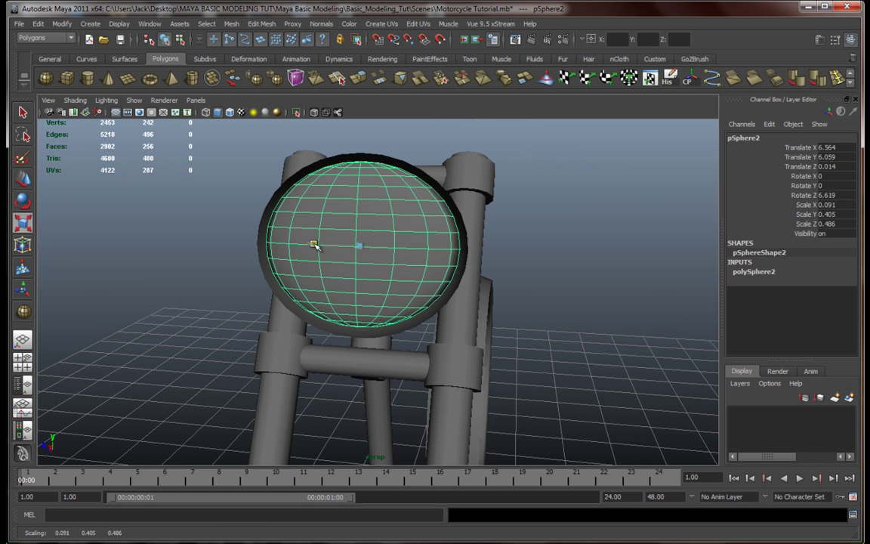
left_click_drag(347, 274, 362, 311, "alt")
scroll(359, 269, "up", 5)
left_click_drag(300, 266, 327, 262)
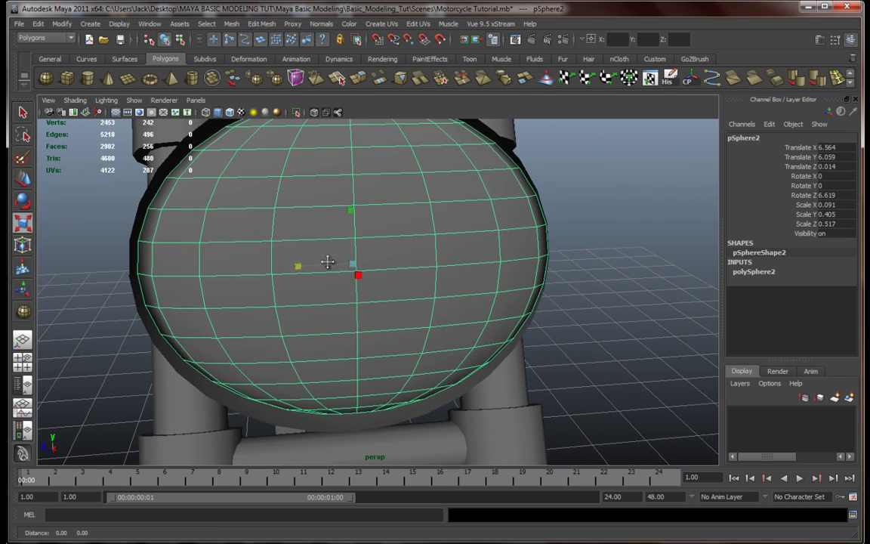
middle_click_drag(327, 262, 318, 291, "alt")
left_click_drag(343, 240, 346, 237)
Select the edge loop around the open rim of the headlight housing
left_click_drag(380, 272, 287, 275, "alt")
left_click(493, 243)
middle_click_drag(493, 242, 432, 254, "alt")
mouse_move(433, 254)
left_mouse_down("alt")
mouse_move(422, 242)
mouse_move(472, 237)
mouse_move(444, 266)
left_mouse_up("alt")
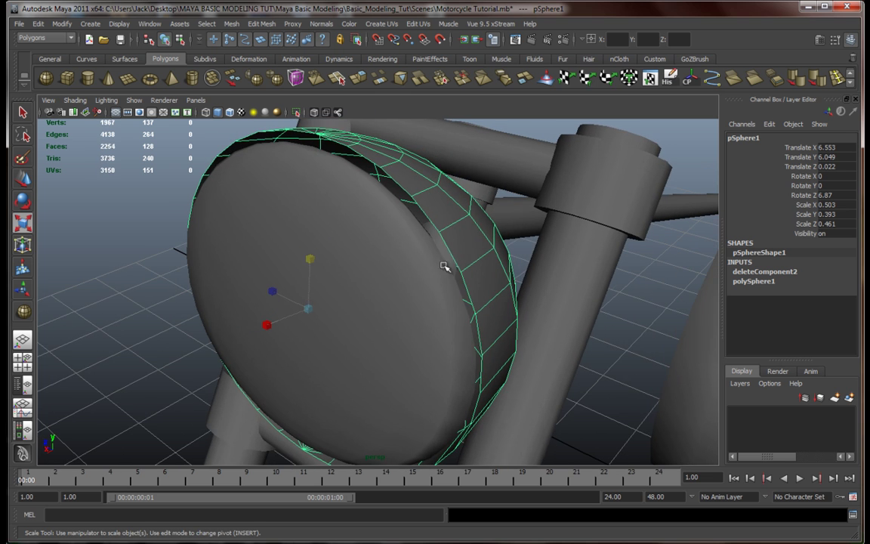
right_click_drag(466, 222, 443, 199)
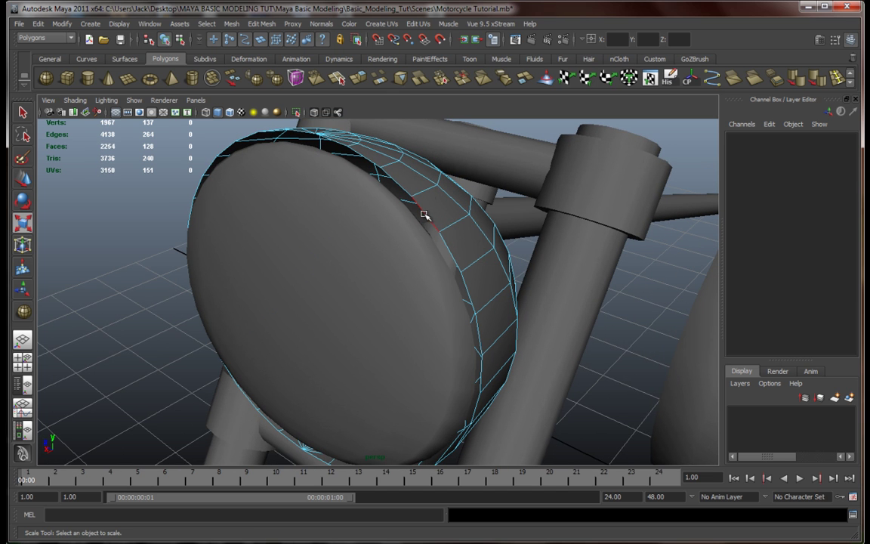
left_click(424, 215)
Extrude the housing's rim edges and scale the new edges inward around the lens
left_click_drag(431, 242, 457, 252, "alt")
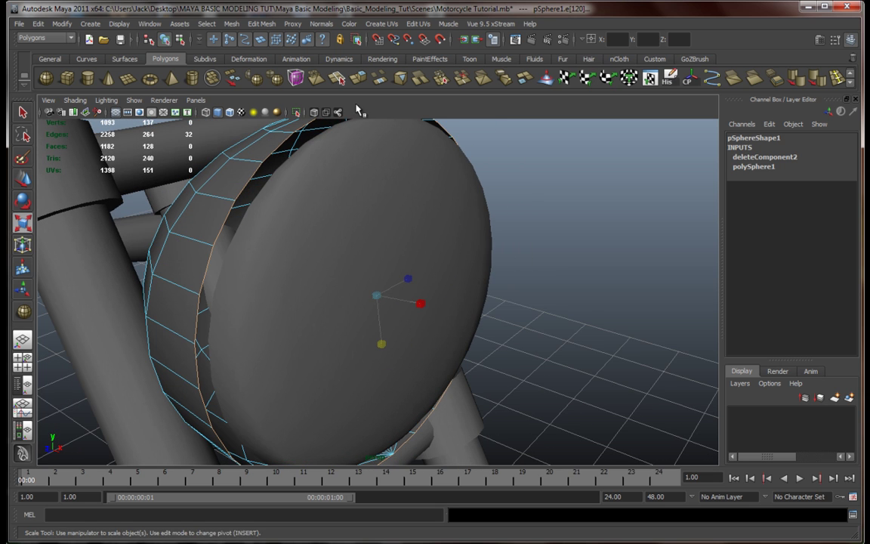
left_click(361, 78)
key("r")
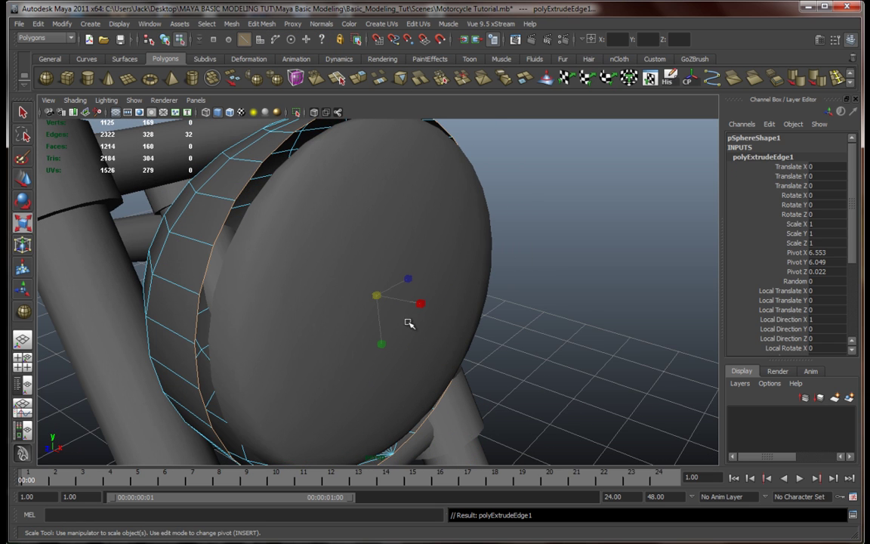
left_click_drag(376, 295, 359, 300)
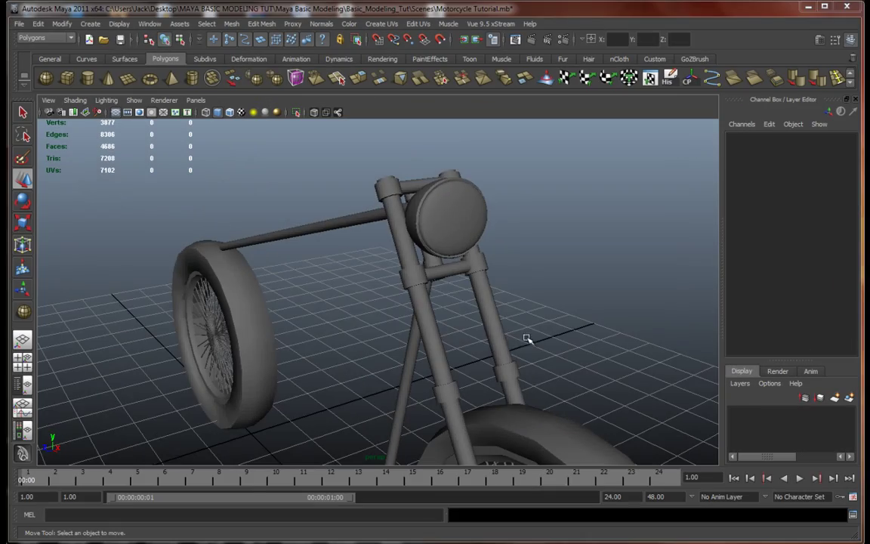
left_click_drag(527, 339, 507, 333, "alt")
left_click_drag(529, 303, 445, 297, "alt")
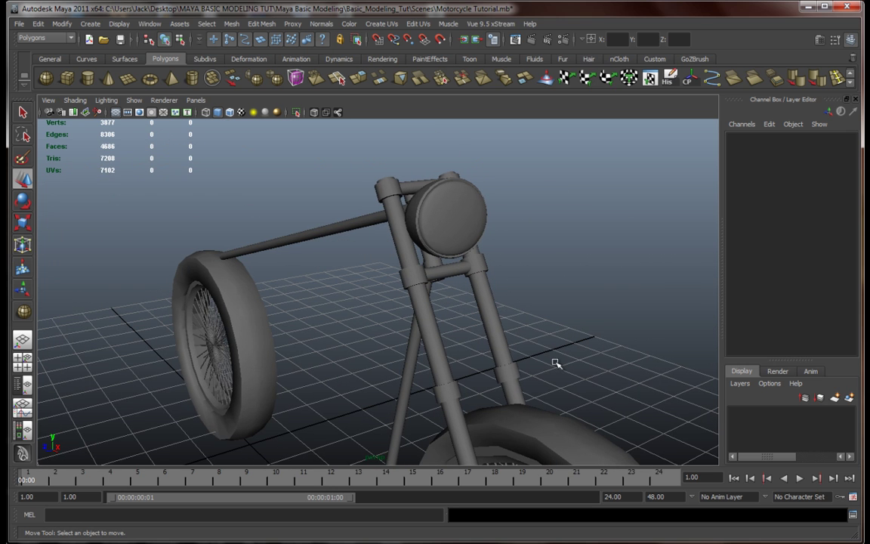